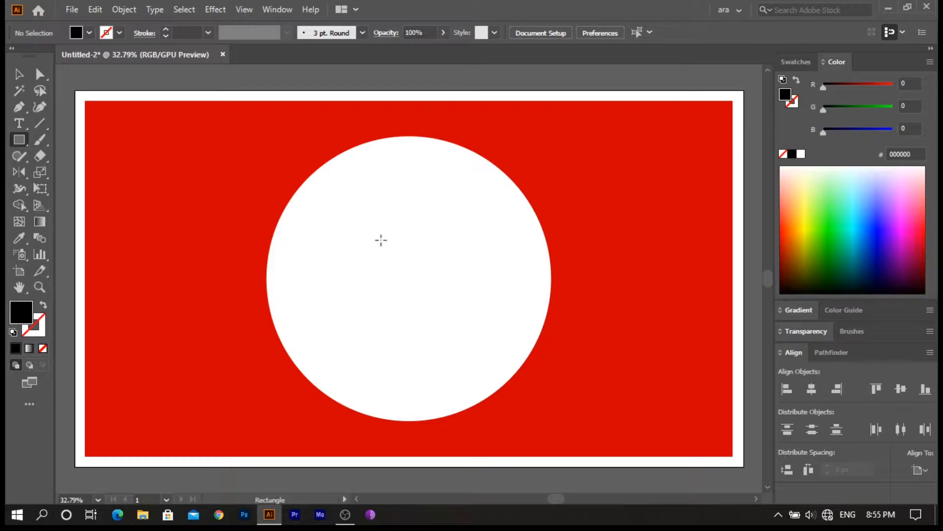
Draw a small black rectangle with slightly rounded corners inside the white circle and place a copy directly beneath it
drag(395, 239, 462, 268)
key(v)
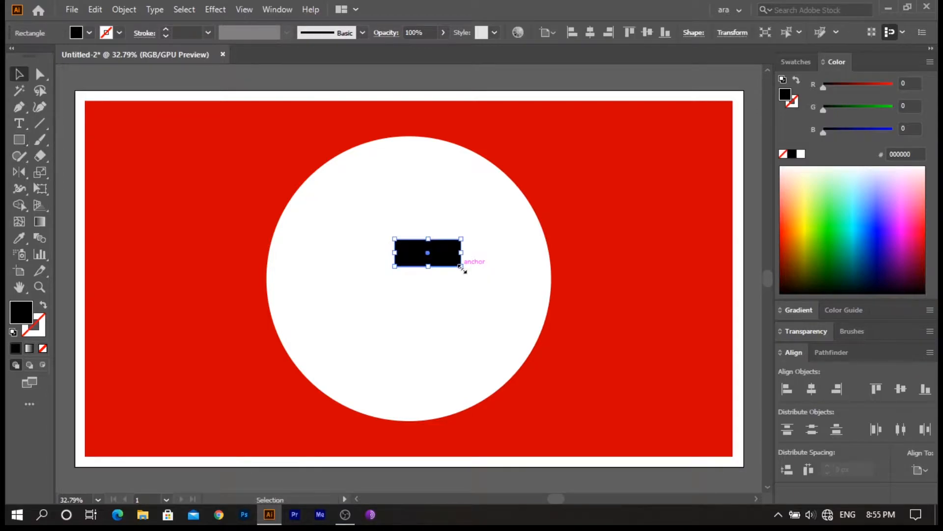
key(a)
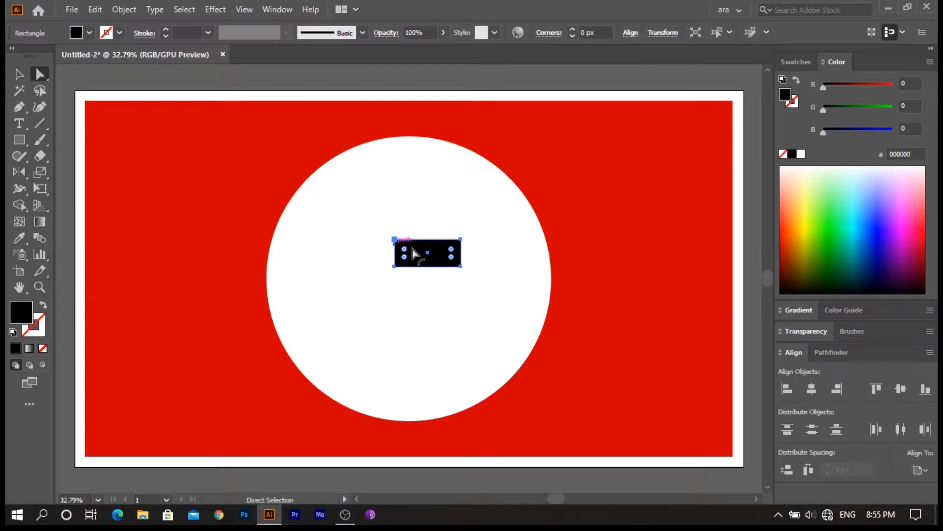
drag(403, 249, 402, 243)
key(v)
click(425, 316)
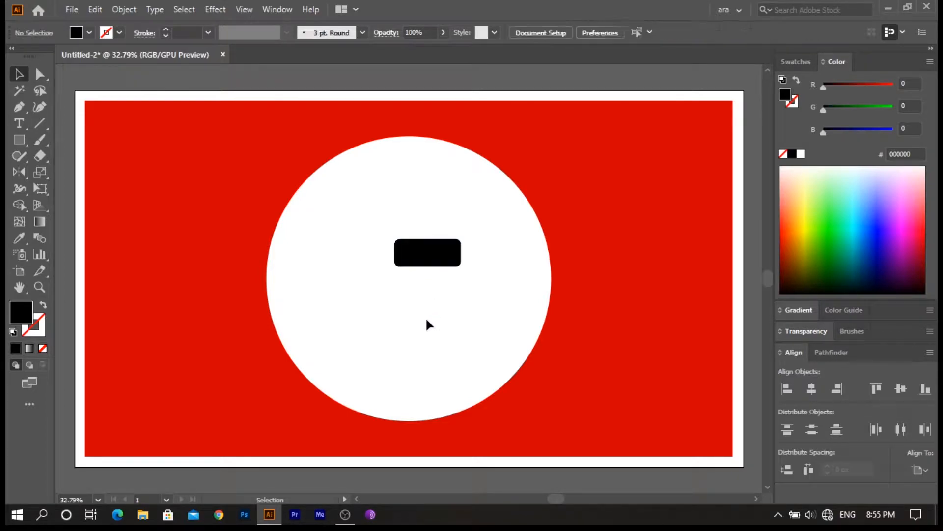
drag(426, 265, 431, 288)
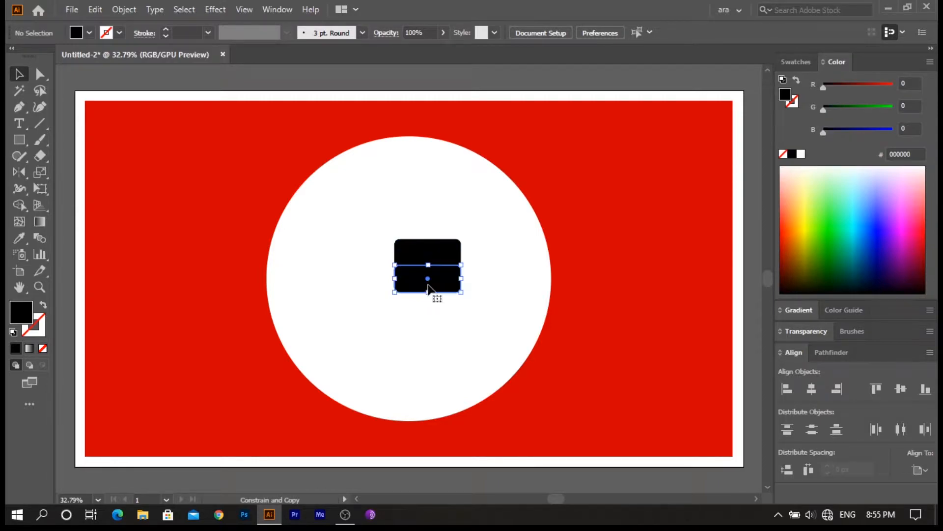
click(444, 352)
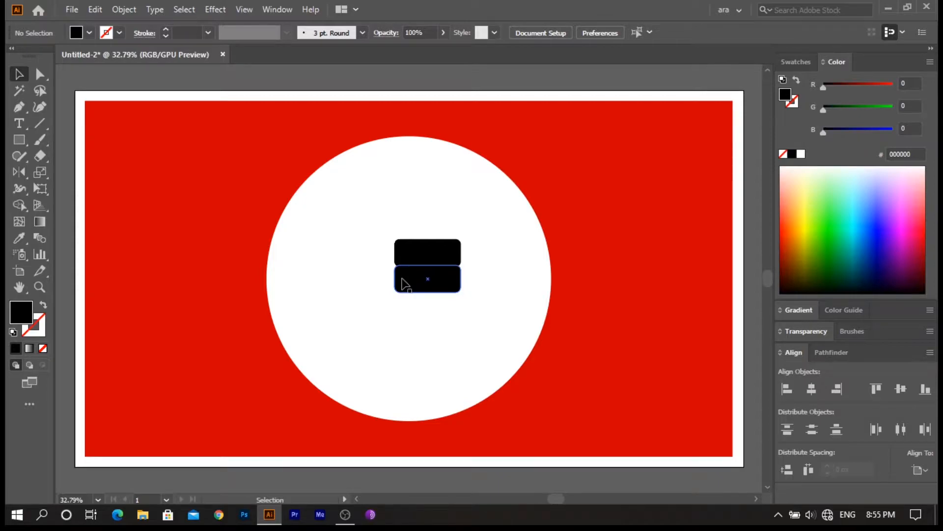
Draw a white-filled rectangle over the lower black bar, leaving only a thin black strip along its right and bottom edges
key(m)
drag(395, 271, 457, 288)
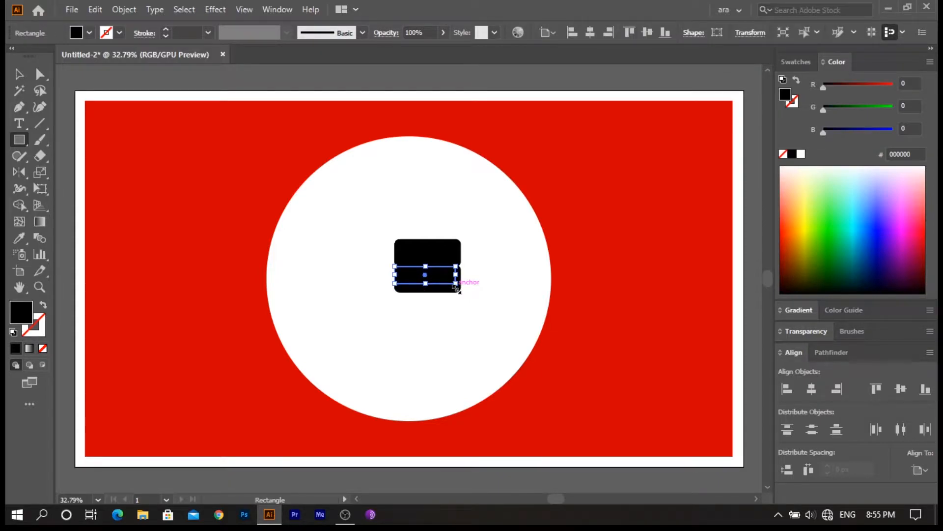
click(880, 227)
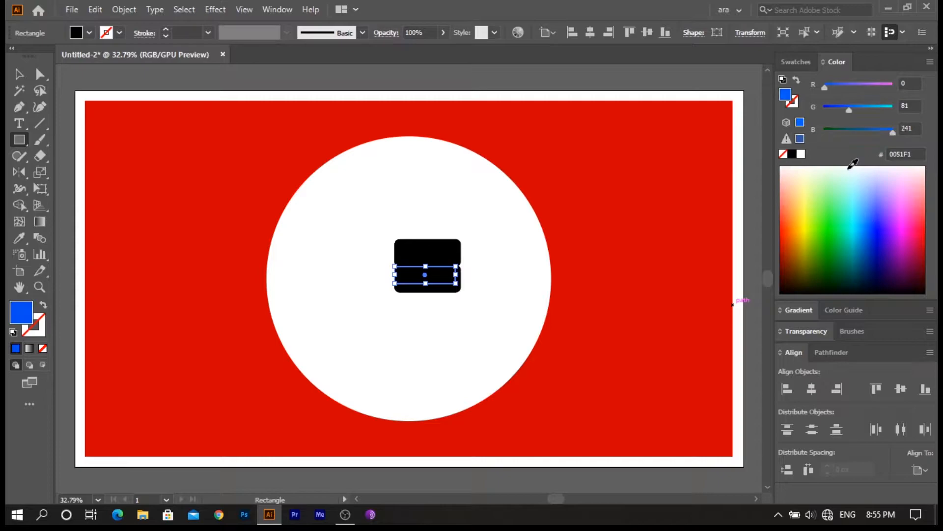
click(856, 168)
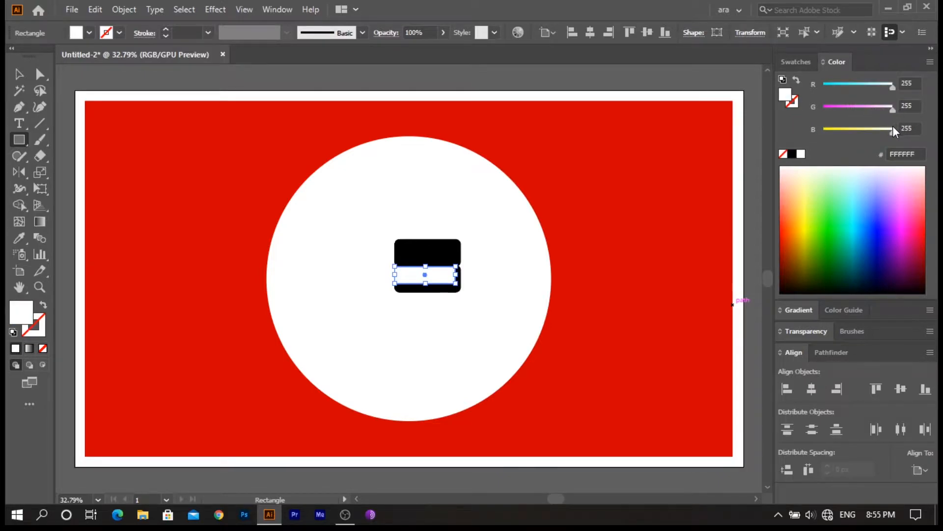
key(v)
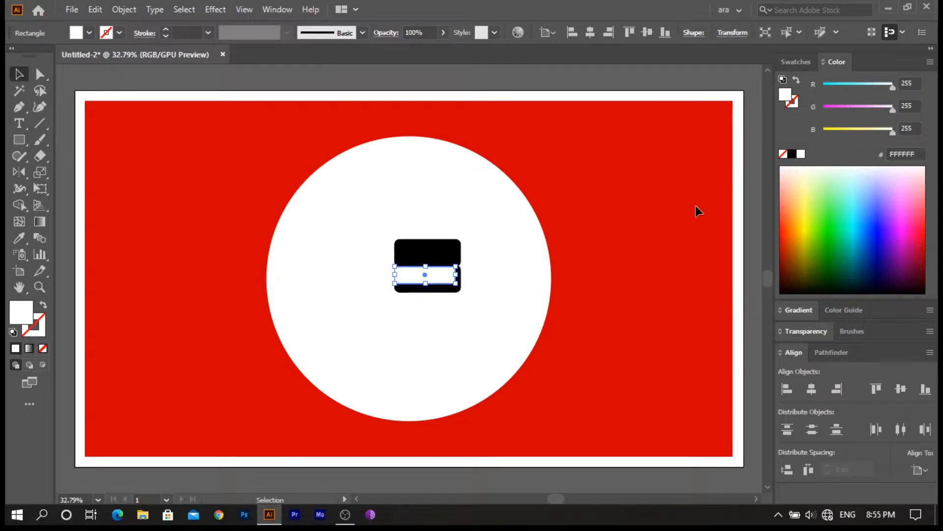
click(512, 302)
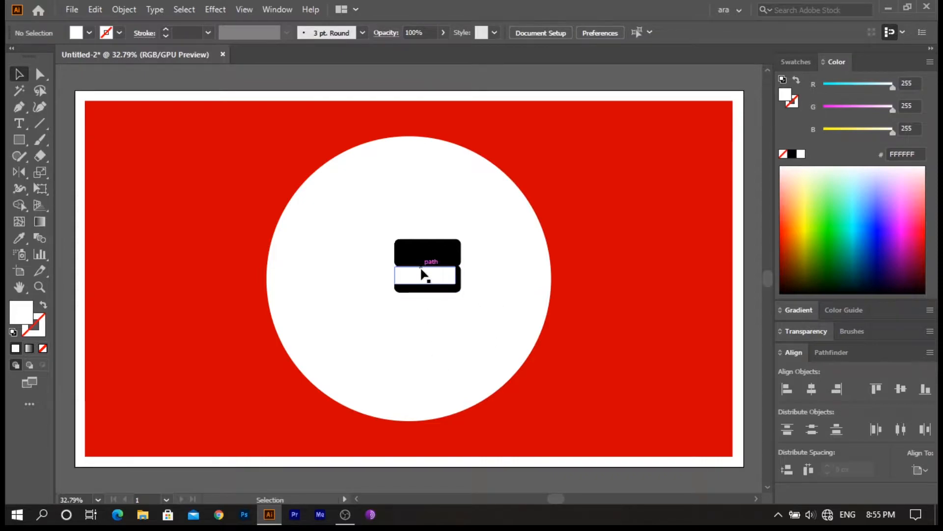
click(422, 280)
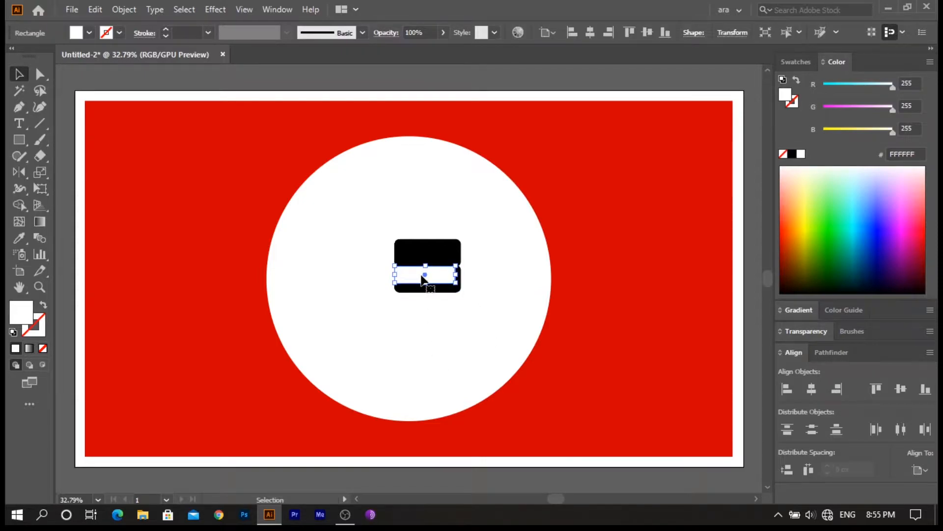
click(415, 350)
Reduce the height of the lower black bar so its bottom strip beneath the white rectangle becomes thinner
click(444, 289)
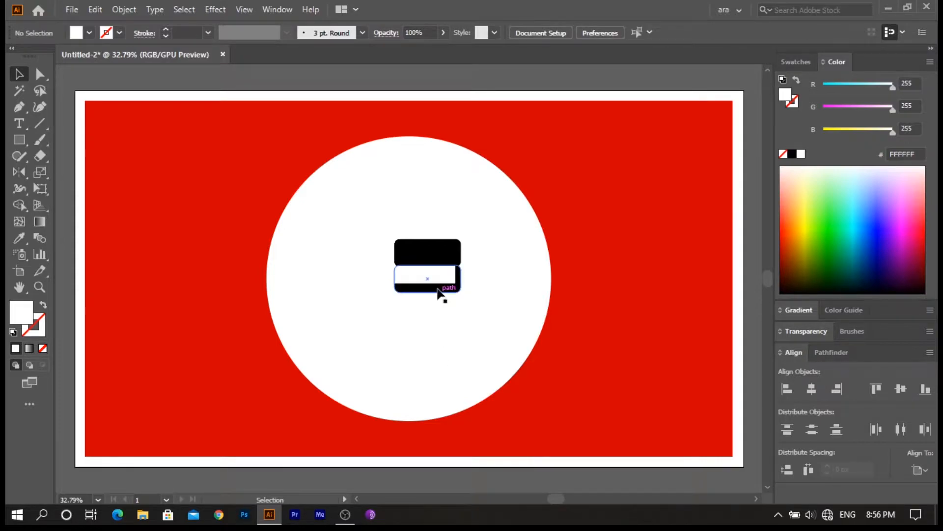
drag(429, 296, 430, 288)
click(445, 316)
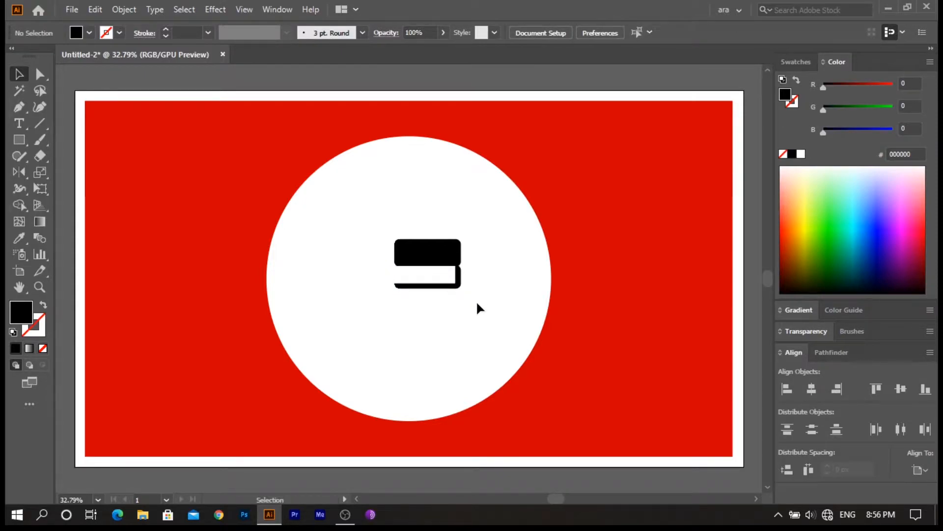
Draw a narrow black rectangle along the right edge to bridge the gap between the upper and lower black bars
key(m)
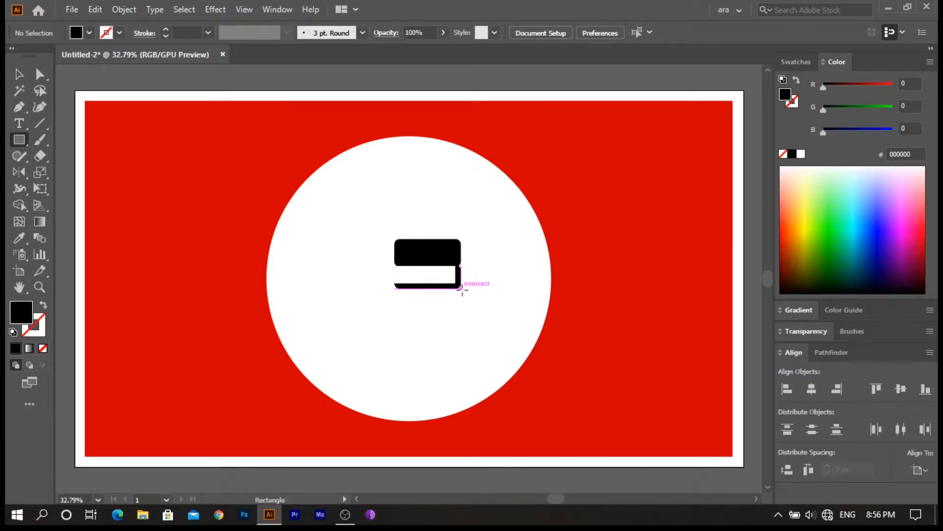
drag(462, 284, 455, 252)
key(v)
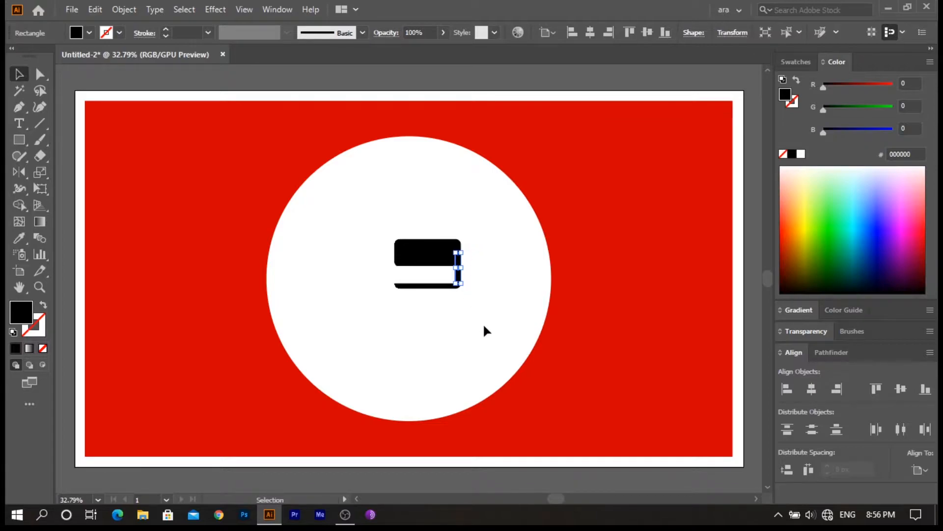
key(ctrl+shift+a)
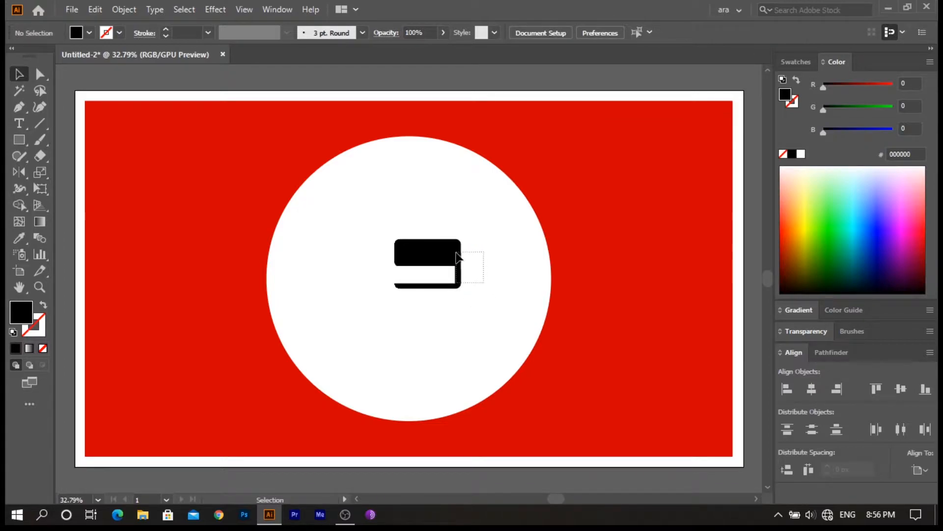
Try to unite the overlapping book shapes with the Pathfinder Unite mode
drag(457, 253, 456, 253)
click(820, 338)
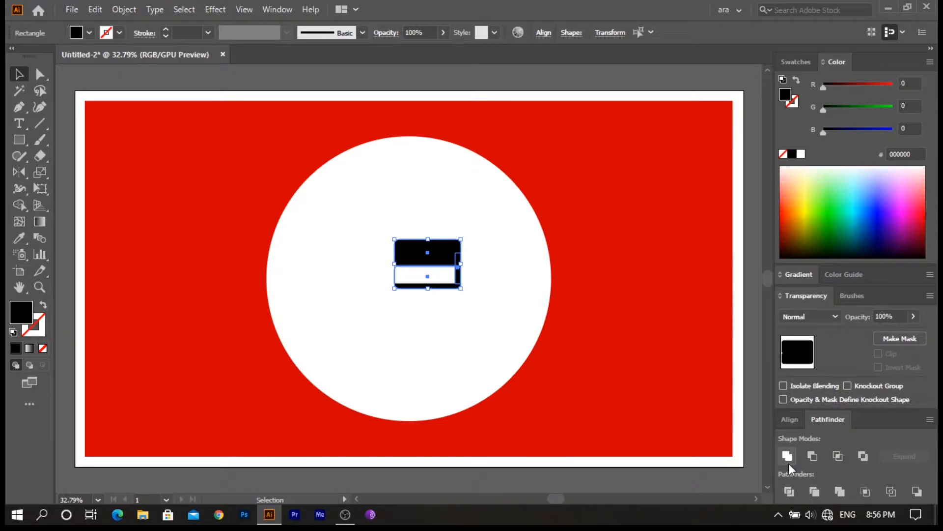
click(789, 463)
key(ctrl+z)
click(455, 370)
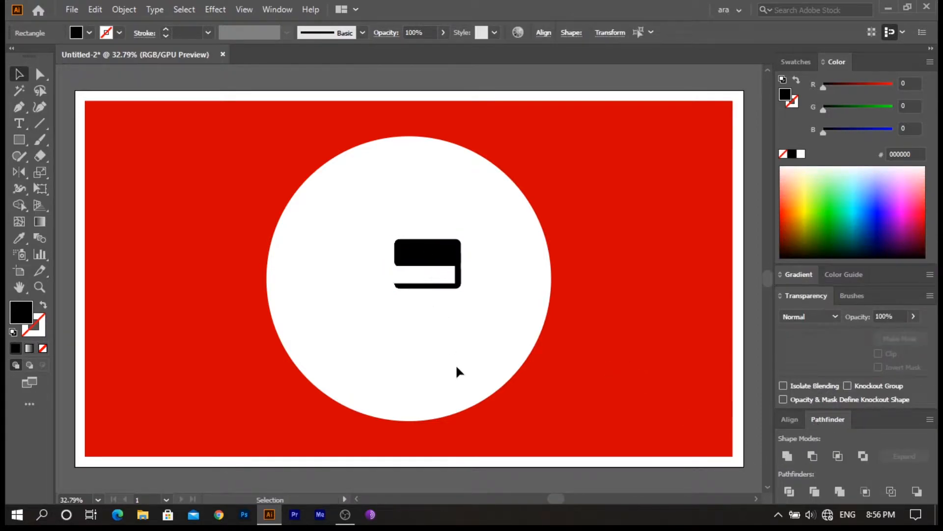
Merge the two black bars and the narrow right-edge rectangle into one shape with the Shape Builder tool
click(456, 284)
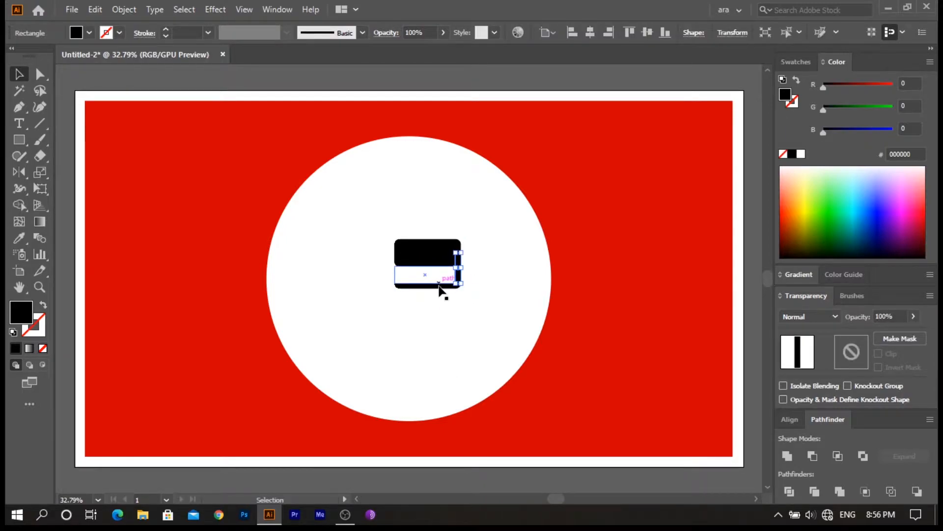
click(439, 288)
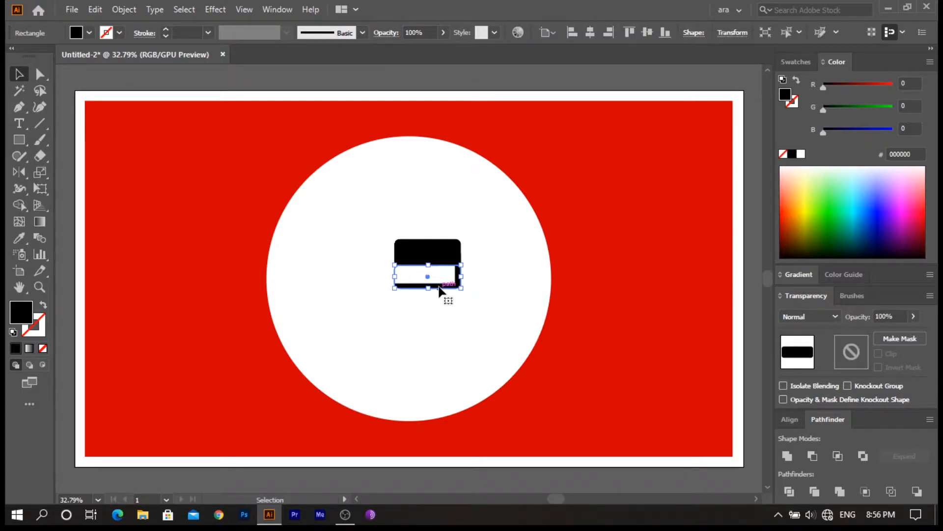
shift+click(444, 251)
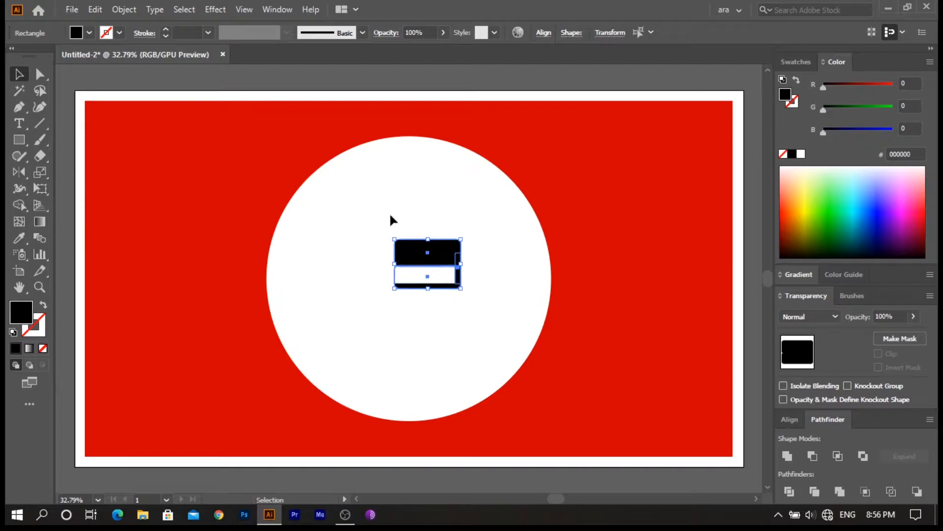
click(18, 204)
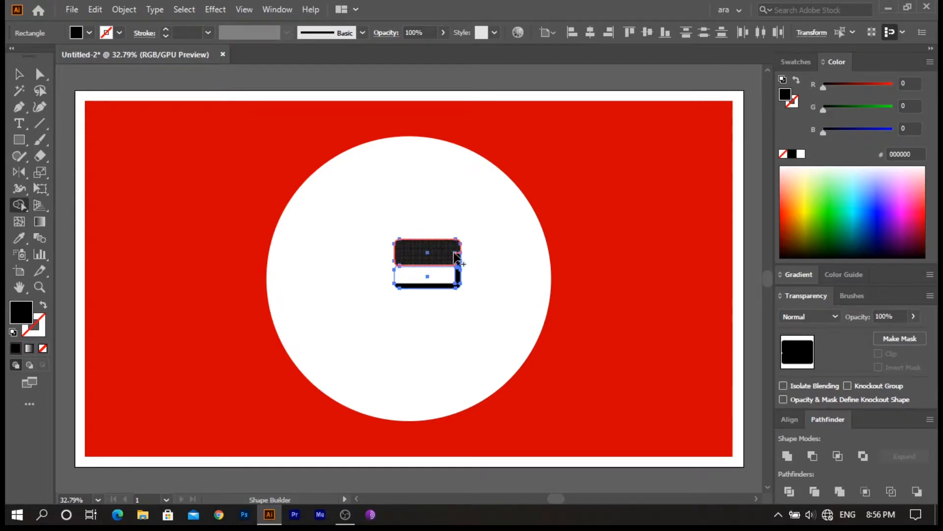
drag(458, 265, 459, 287)
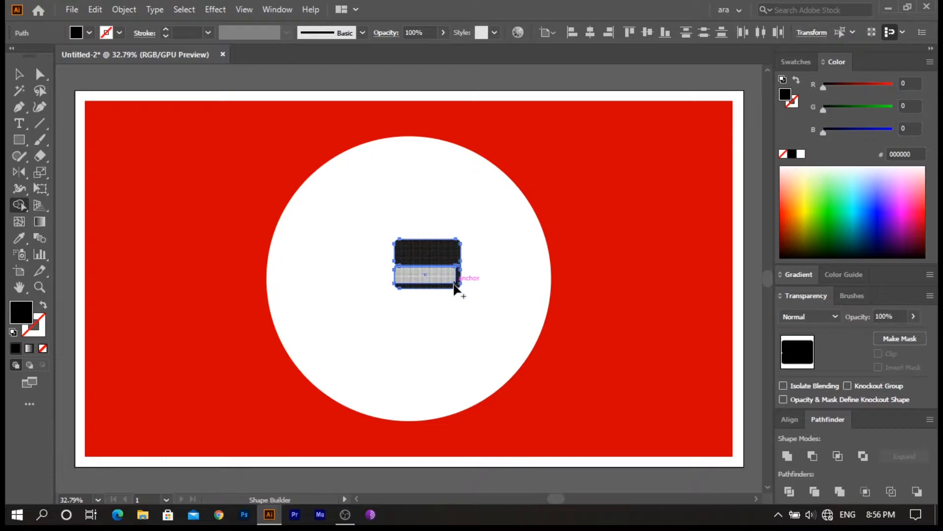
key(v)
click(454, 355)
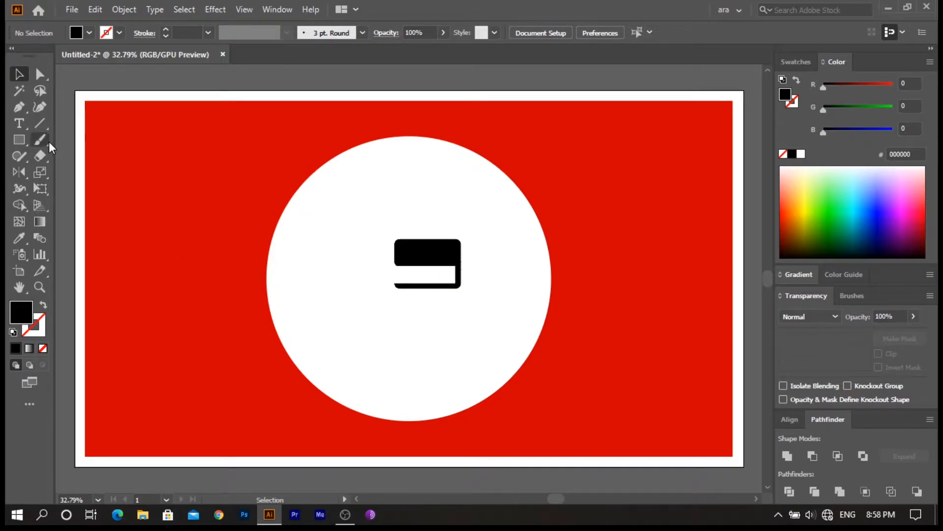
Draw a horizontal line near the top of the white strip and give it a 1 pt stroke
click(39, 123)
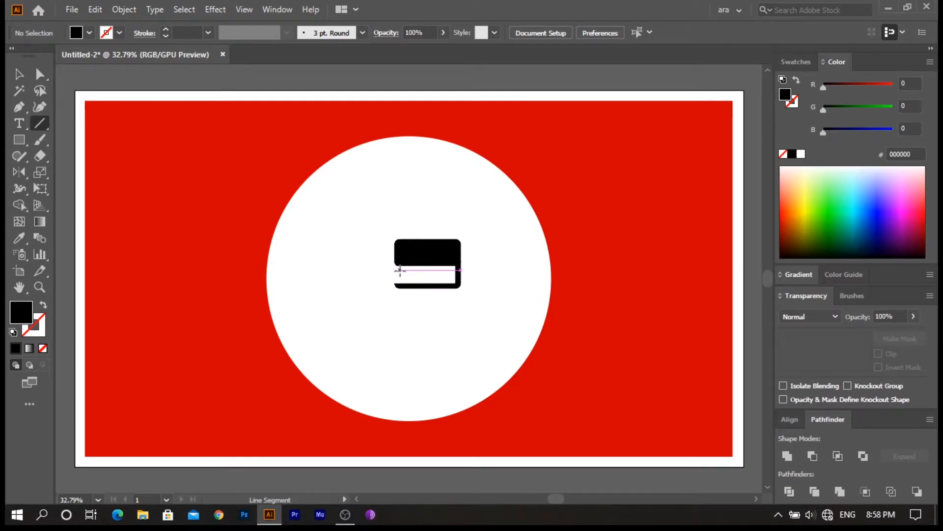
drag(403, 269, 449, 270)
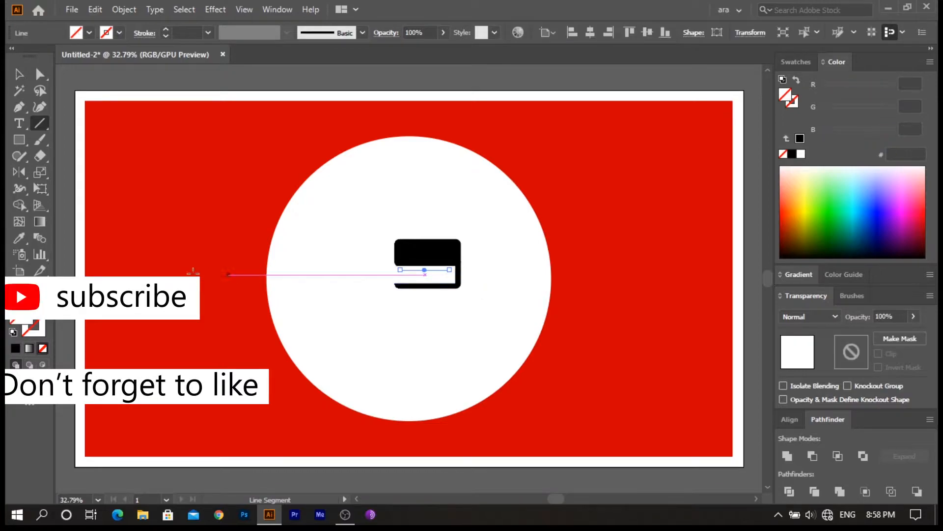
click(15, 348)
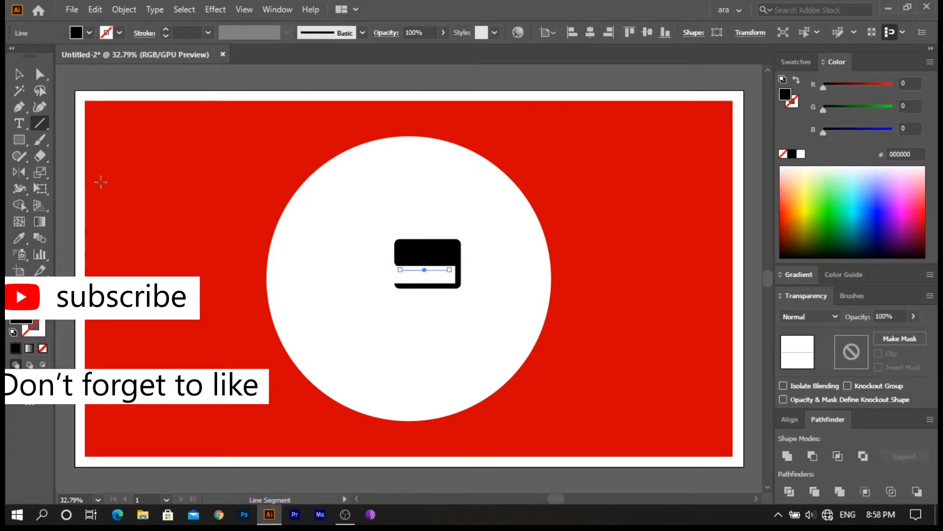
click(167, 29)
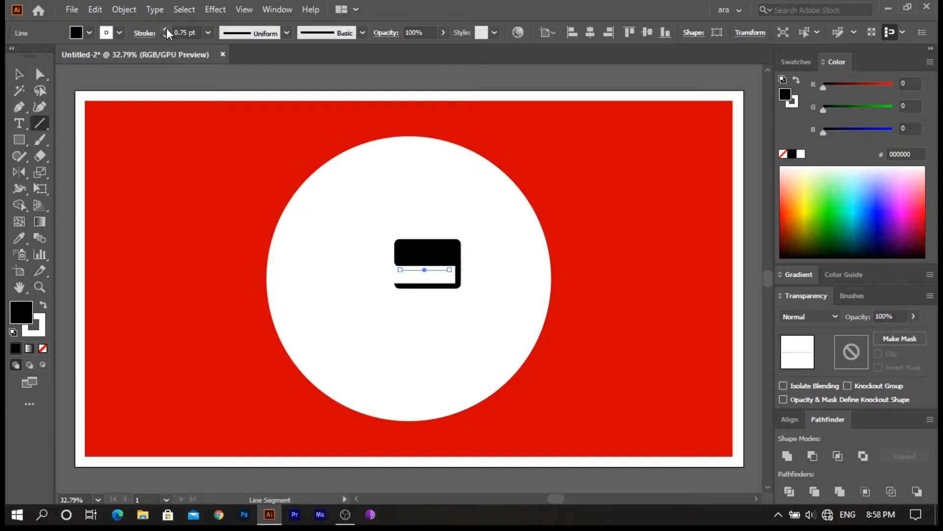
key(v)
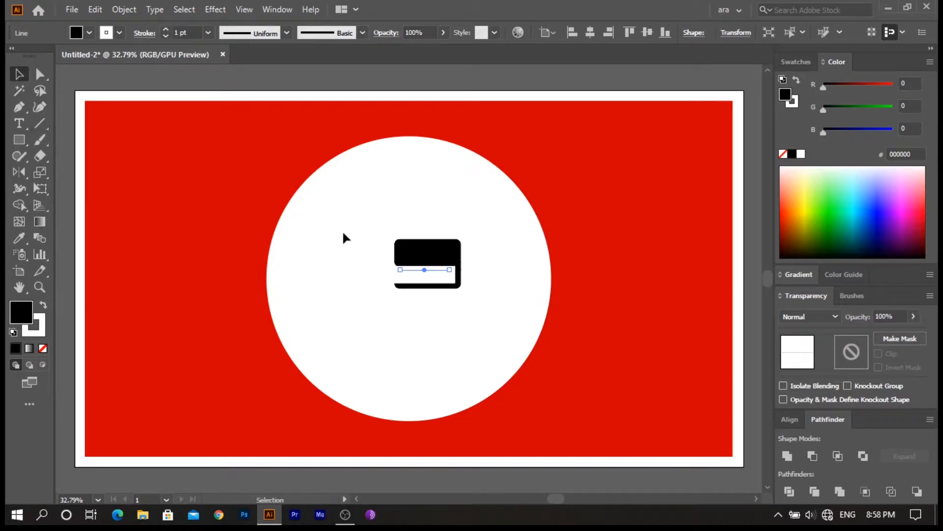
click(342, 230)
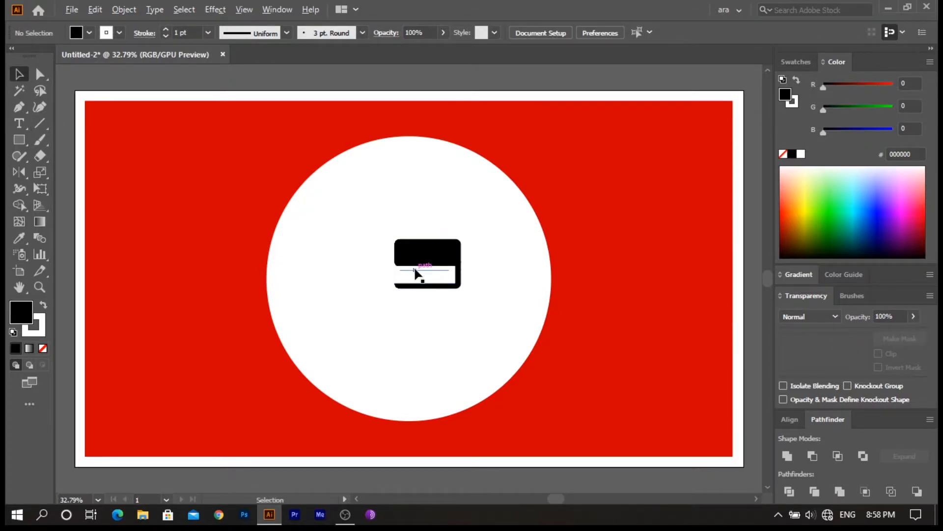
Copy the thin line straight down at even spacing to fill the white strip with page lines
drag(416, 273, 416, 276)
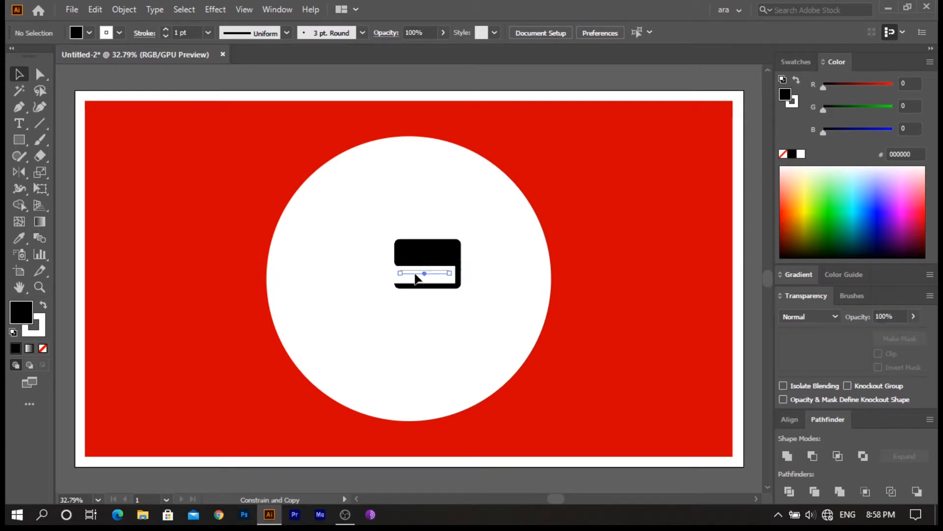
click(423, 302)
drag(427, 274, 427, 284)
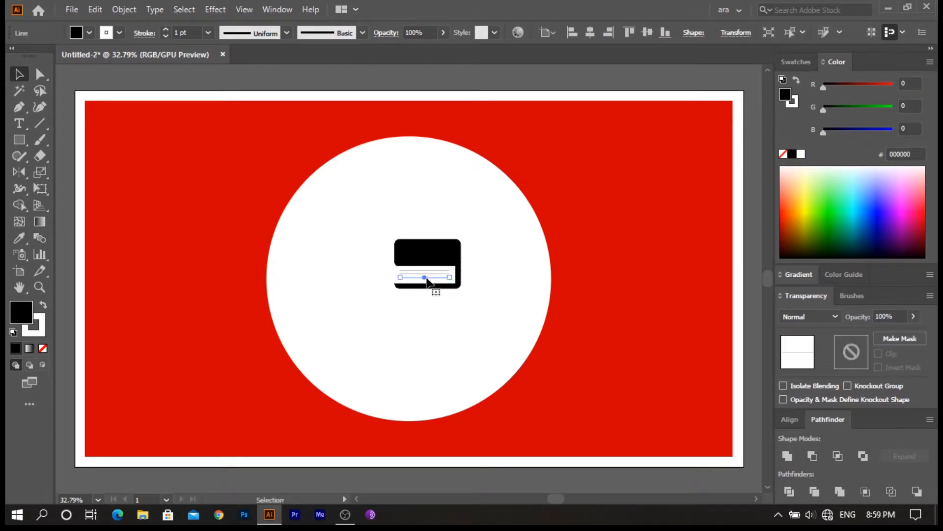
click(446, 309)
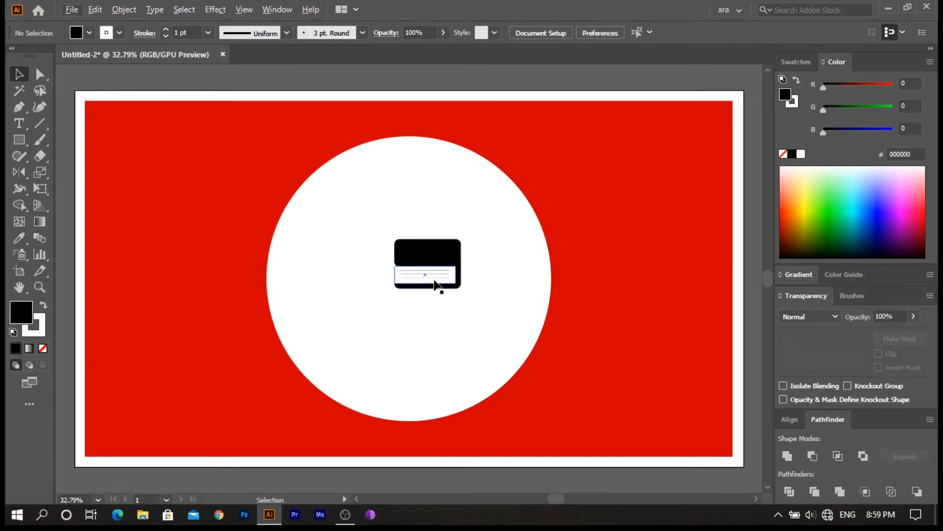
click(435, 281)
click(409, 384)
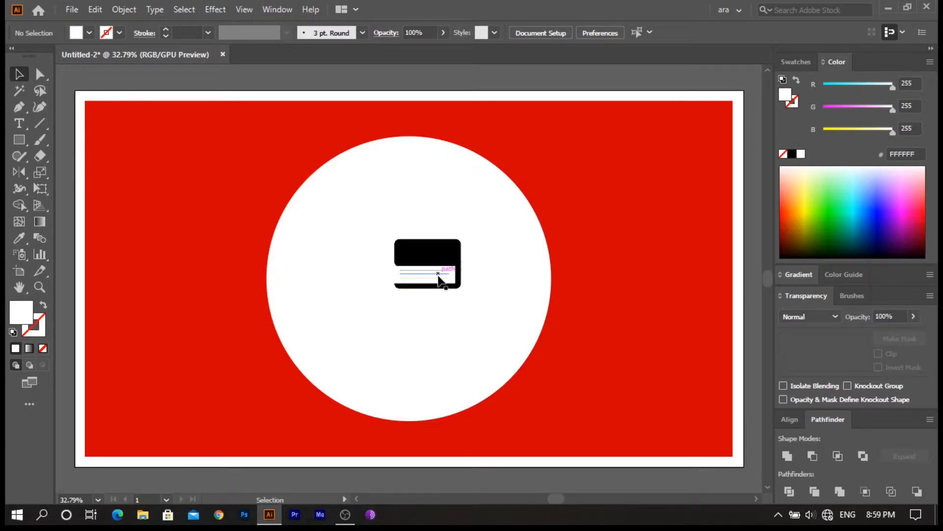
drag(438, 277, 442, 287)
click(473, 337)
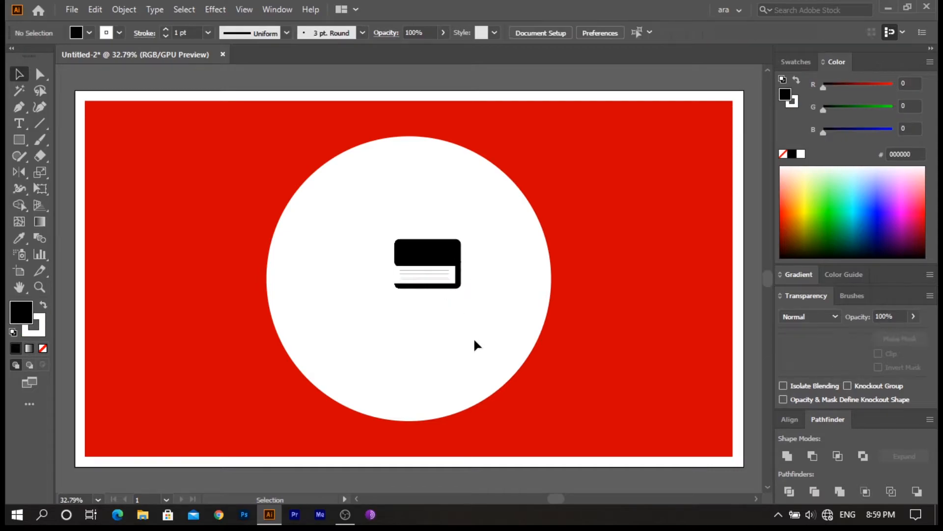
Delete the lowest thin line from the white page strip
click(428, 278)
key(Delete)
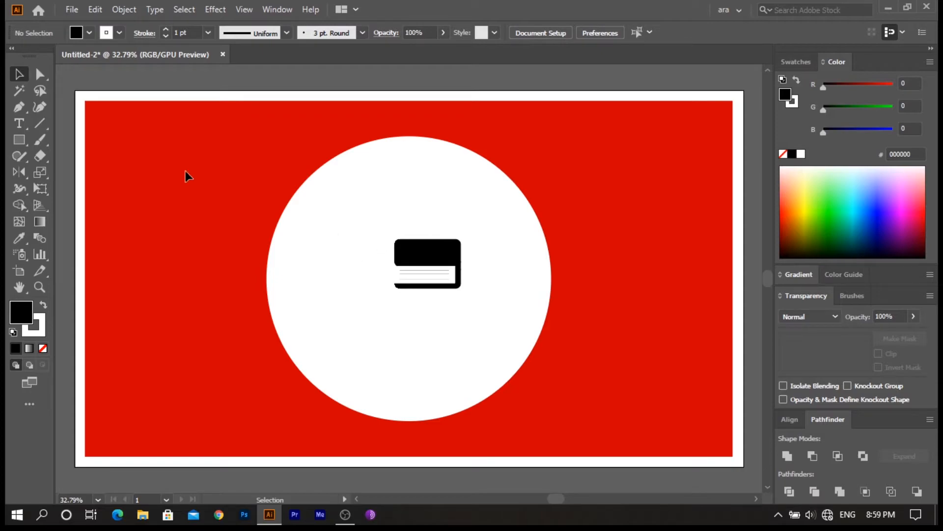
Create a black three-sided polygon with a 50 px radius beside the book inside the white circle
drag(22, 138, 82, 187)
click(302, 247)
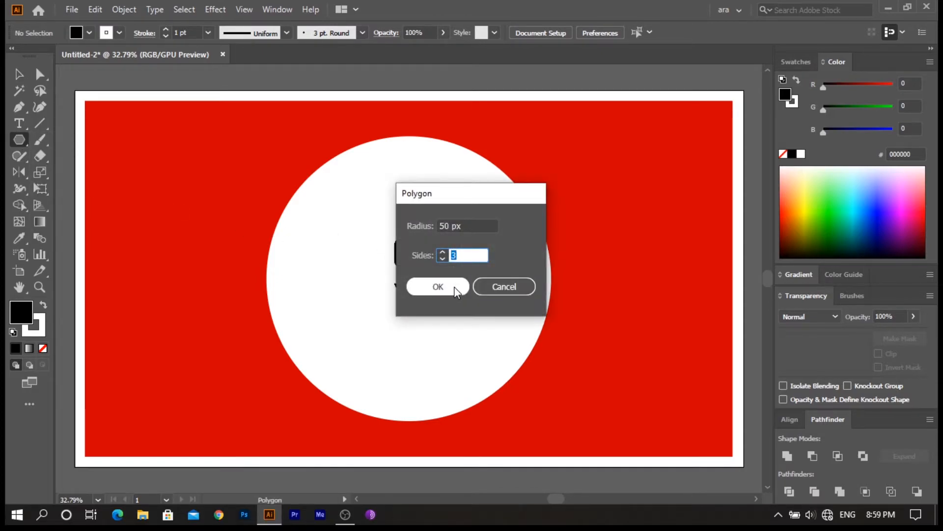
click(453, 287)
click(19, 74)
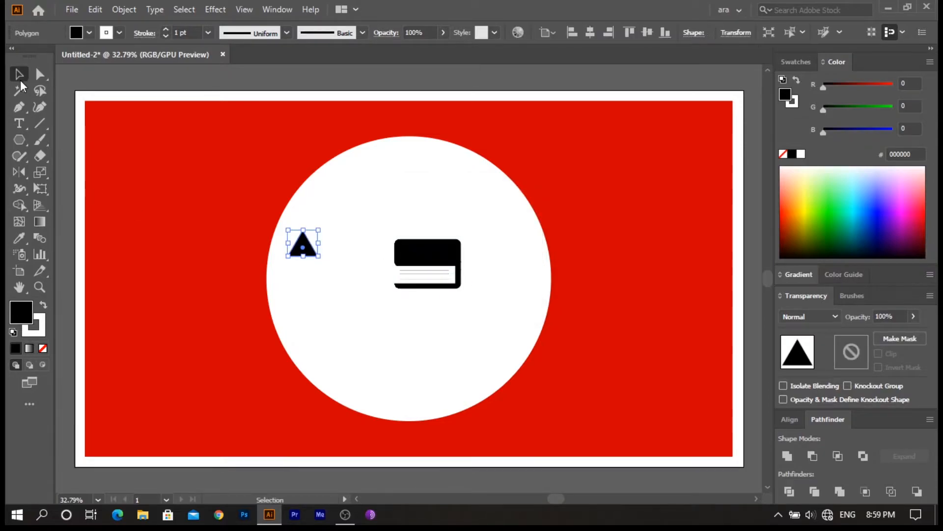
Rotate the triangle to point left and fit its base against the left end of the book's upper black bar
drag(322, 230, 369, 254)
click(384, 225)
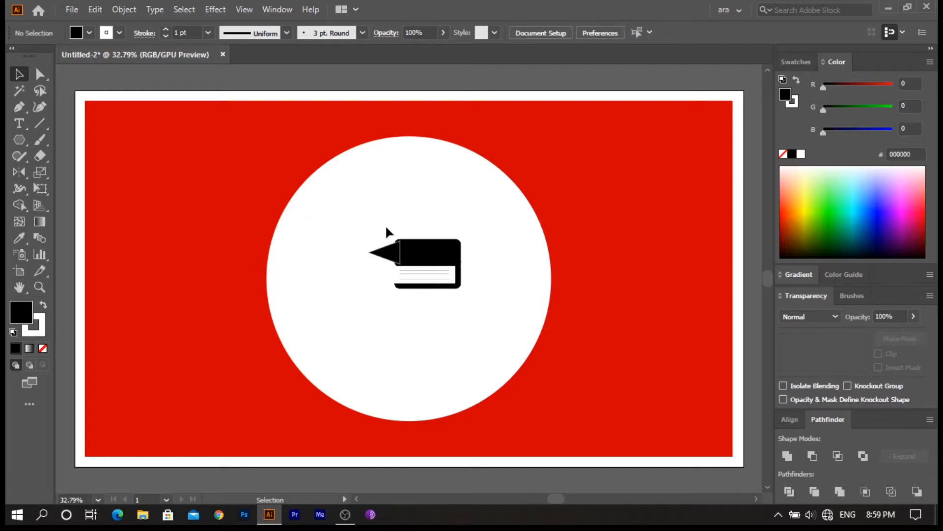
click(396, 247)
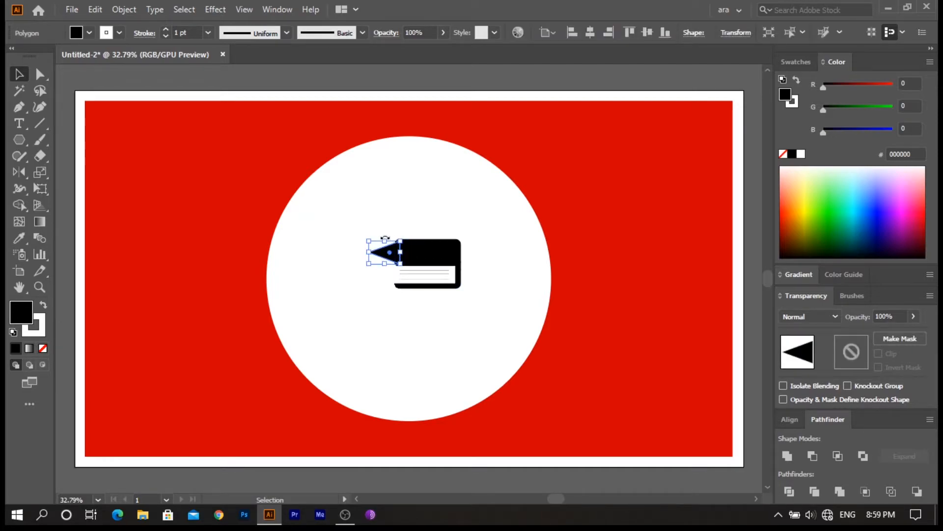
drag(385, 240, 386, 238)
click(376, 221)
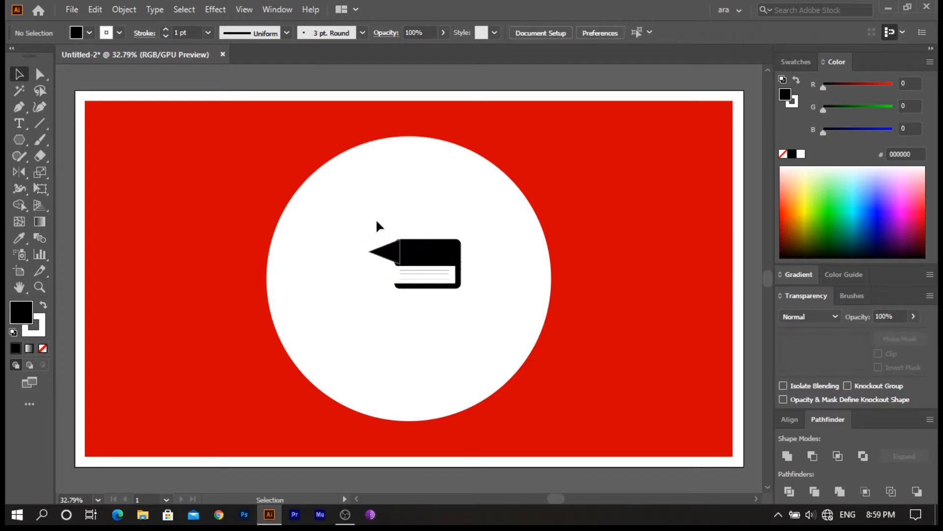
Remove the white stroke from the black triangle
click(392, 250)
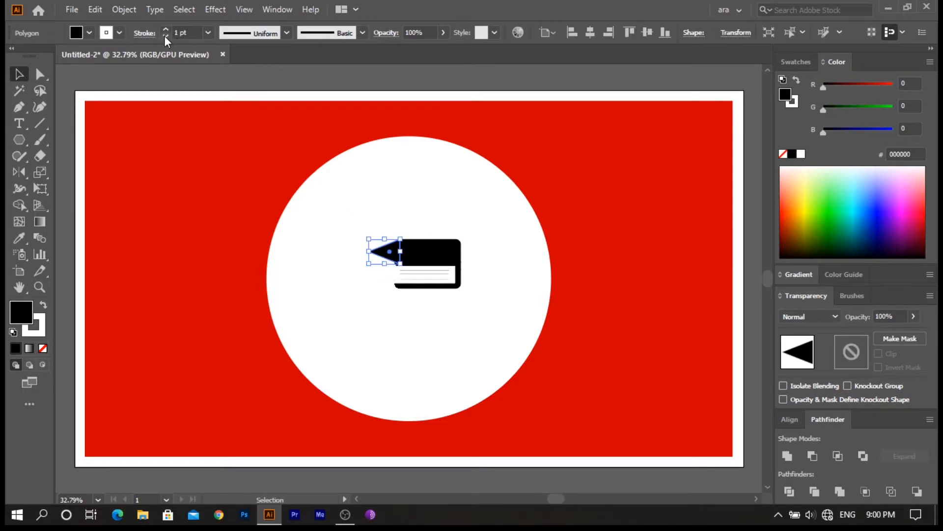
click(43, 317)
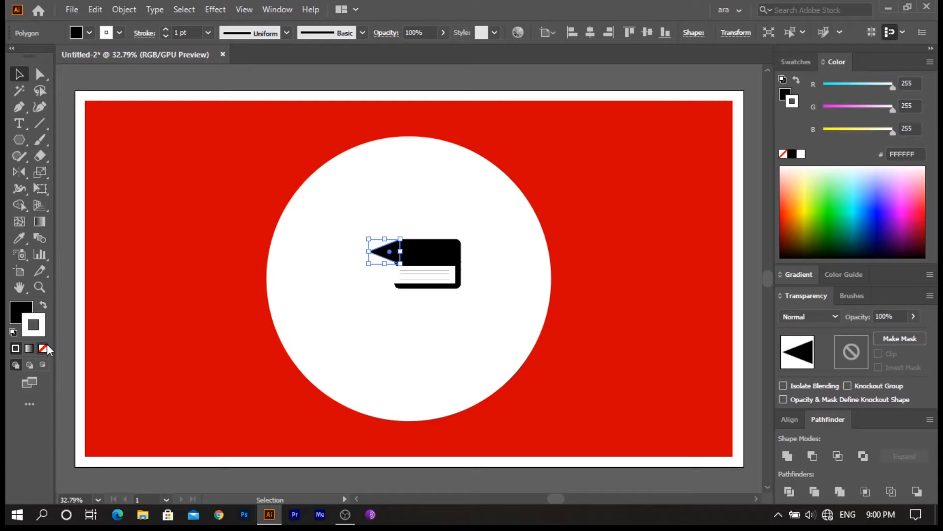
click(44, 347)
click(20, 324)
click(149, 350)
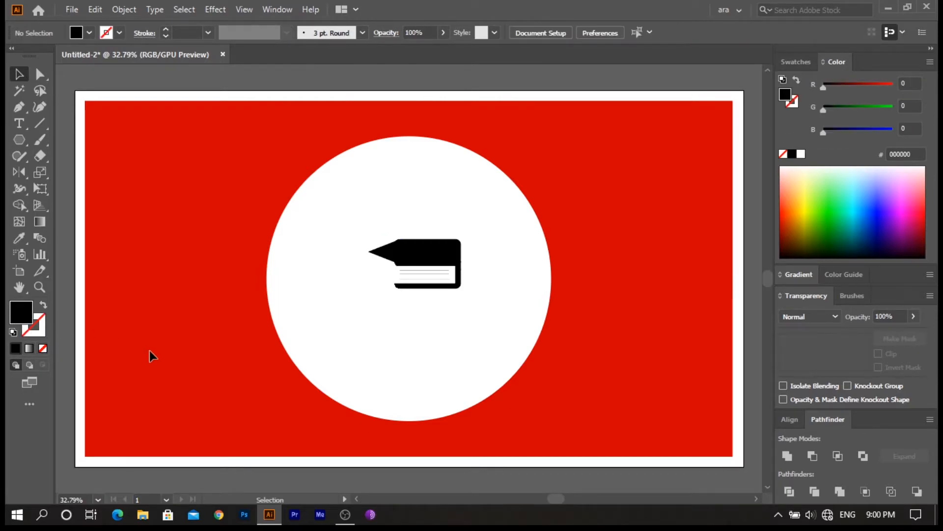
Fine-tune the triangle's height so its base matches the height of the book's upper bar
click(397, 256)
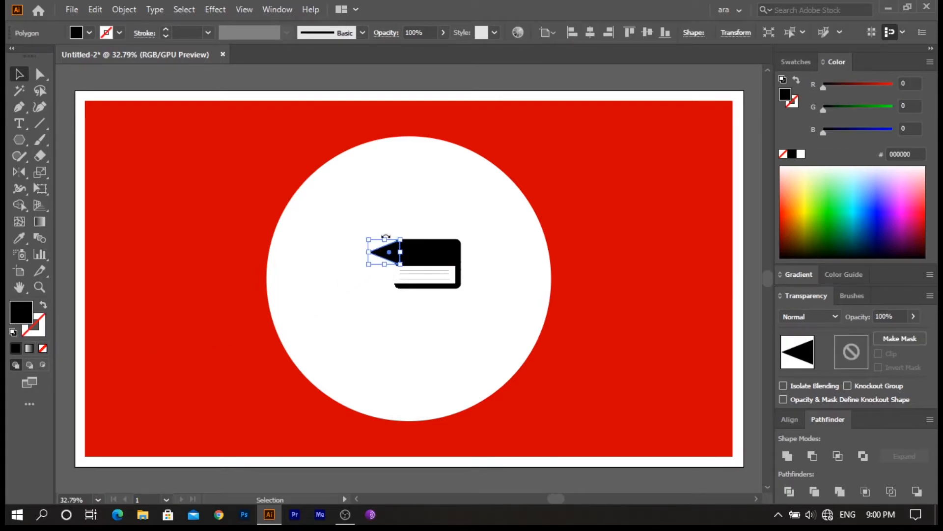
drag(385, 239, 385, 238)
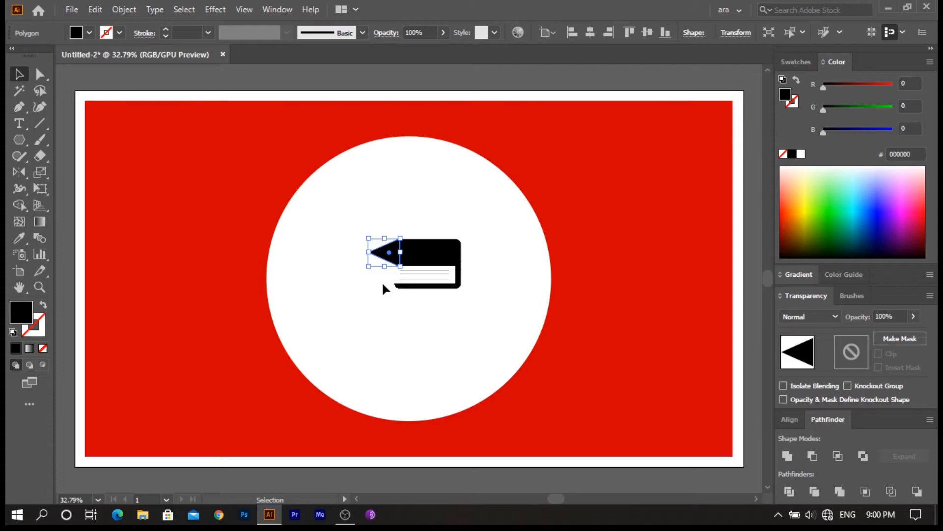
click(353, 344)
click(396, 254)
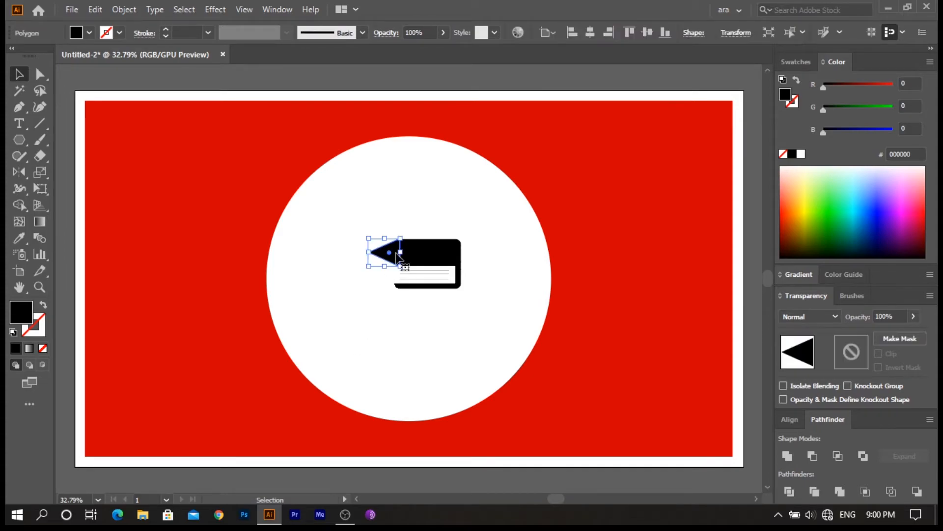
click(394, 307)
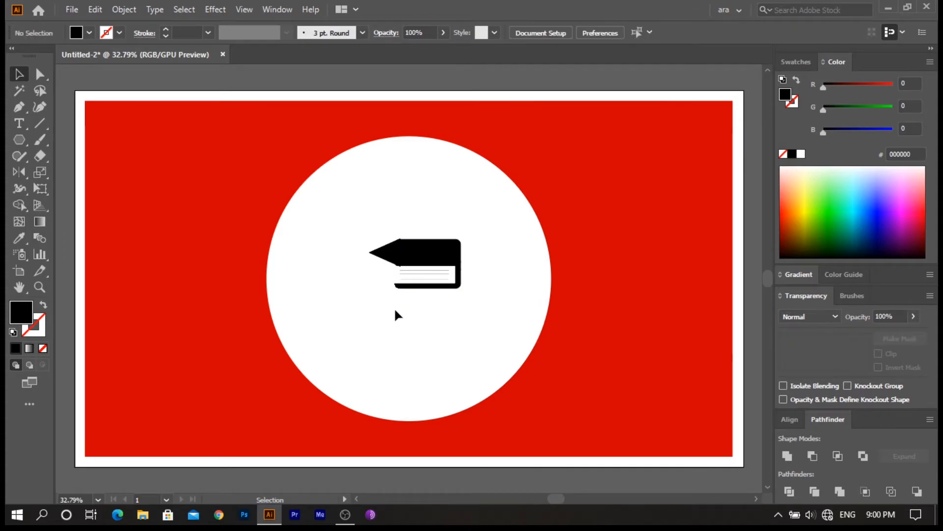
click(386, 253)
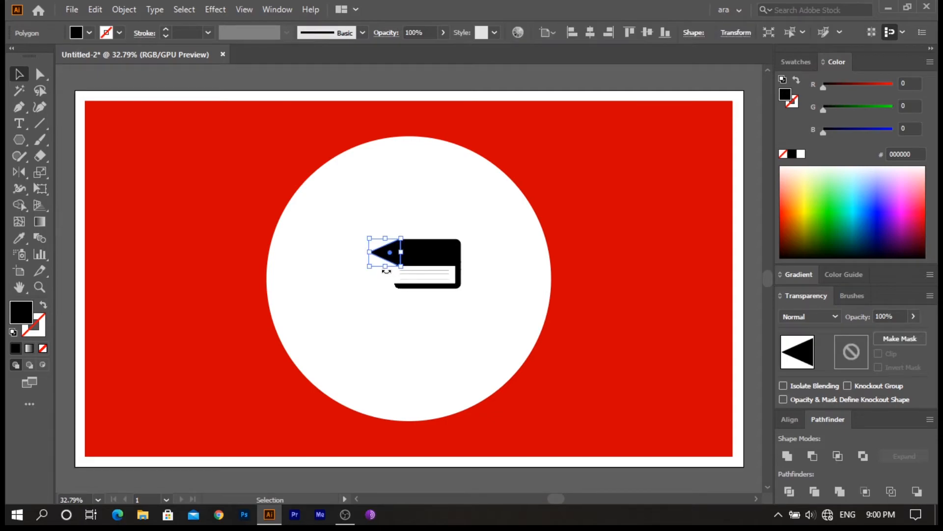
drag(387, 270, 386, 269)
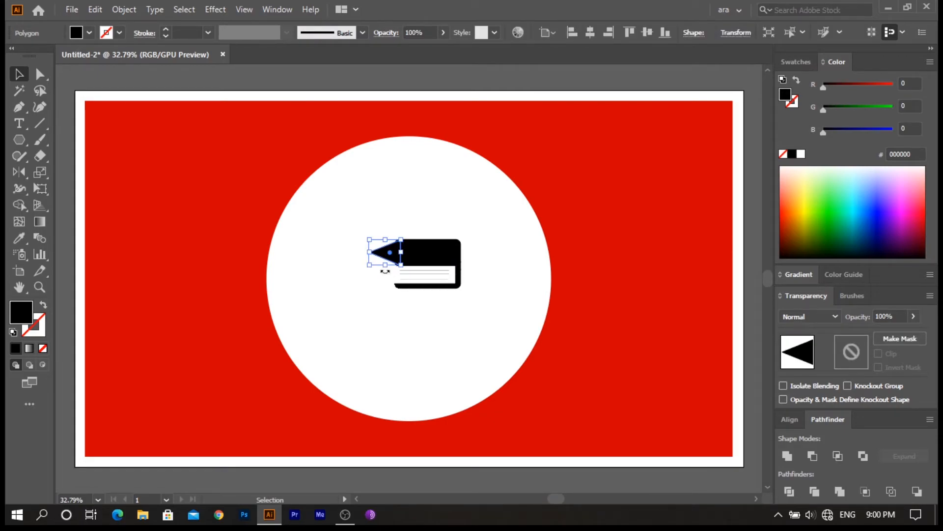
click(377, 313)
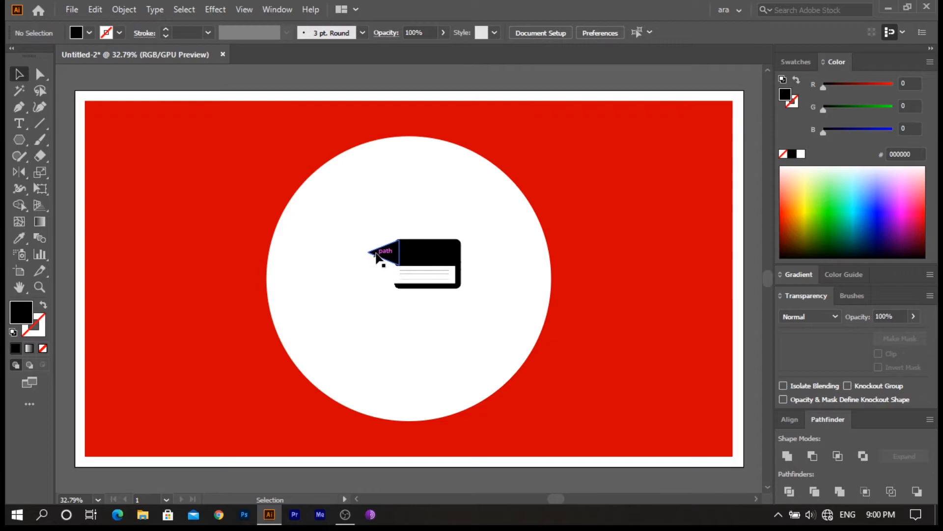
Recolour the black book cover with the background's red using the Eyedropper
click(433, 263)
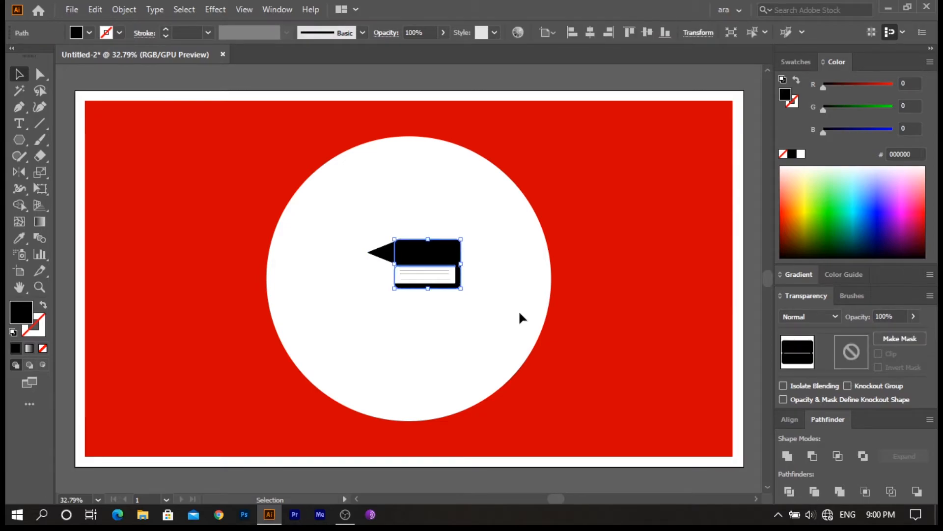
key(i)
click(572, 339)
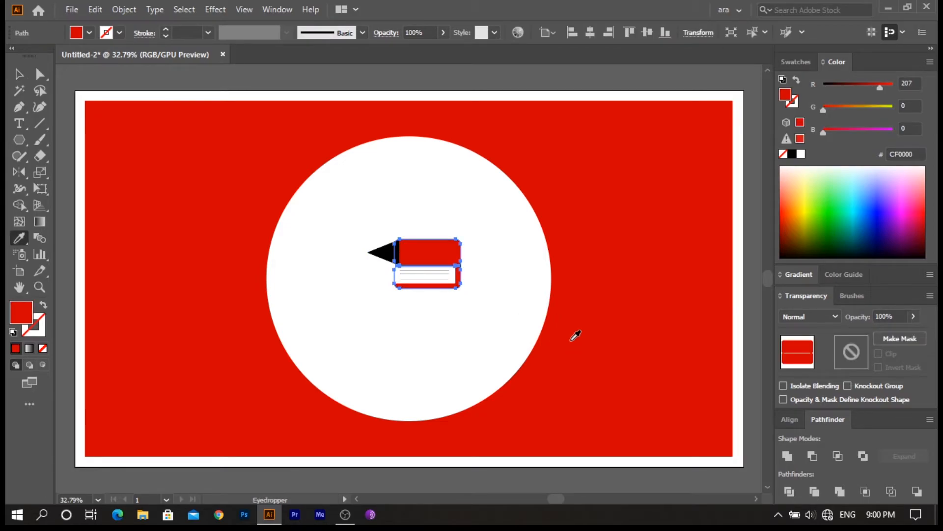
key(v)
click(444, 344)
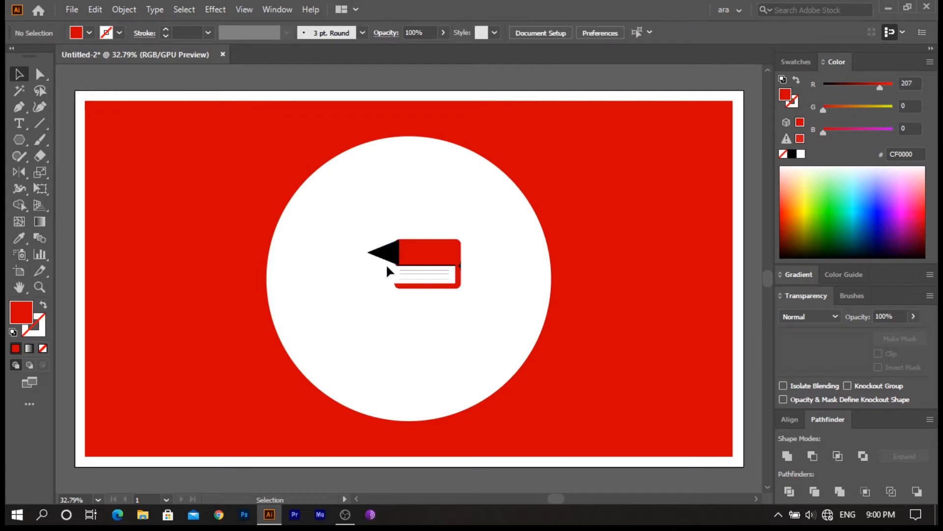
Raise the black triangle in the stacking order so it sits in front of the red book cover
click(436, 287)
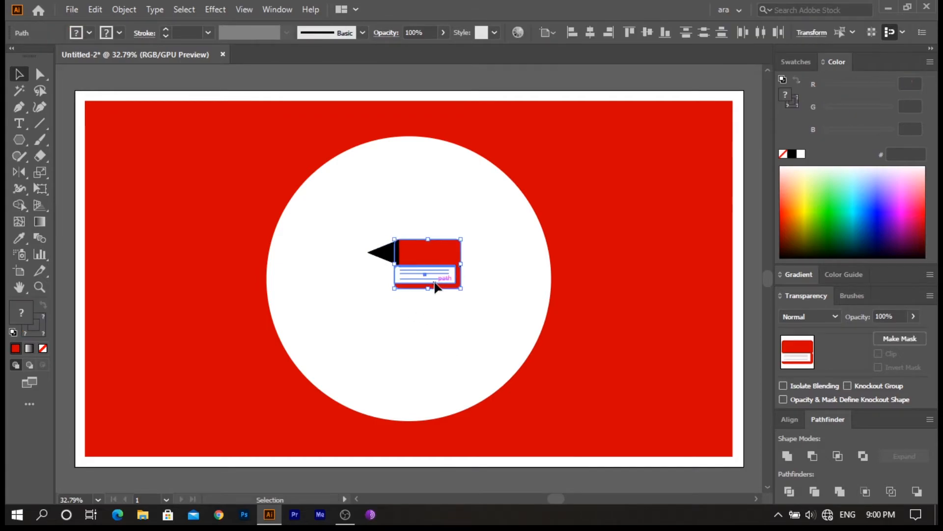
click(372, 287)
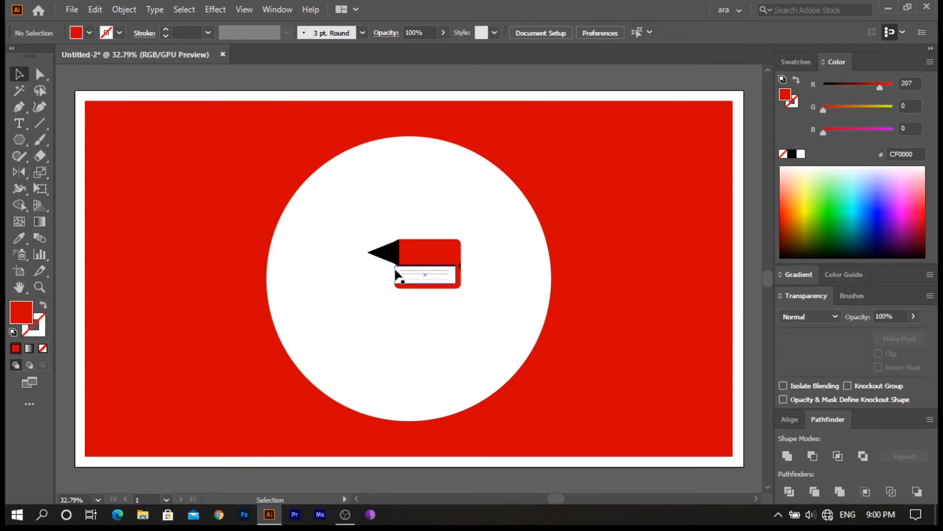
click(394, 256)
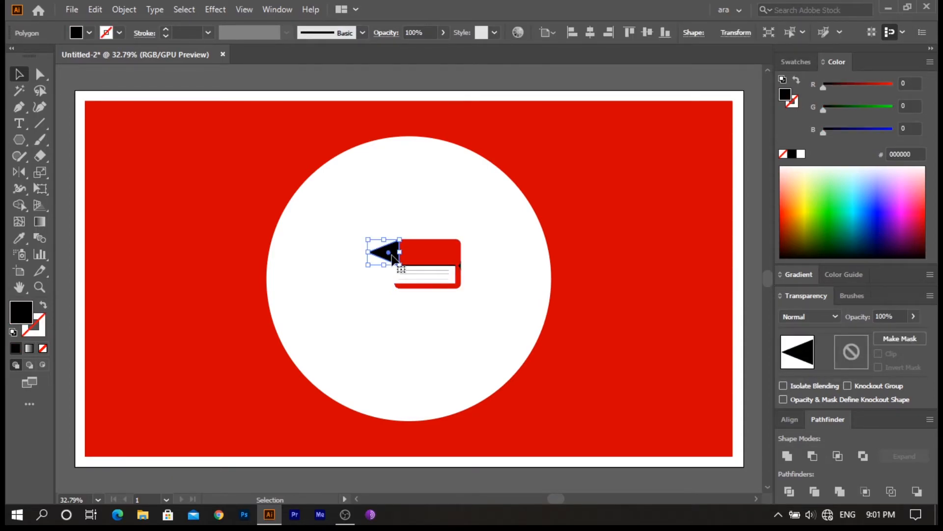
right_click(394, 257)
mouse_move(472, 433)
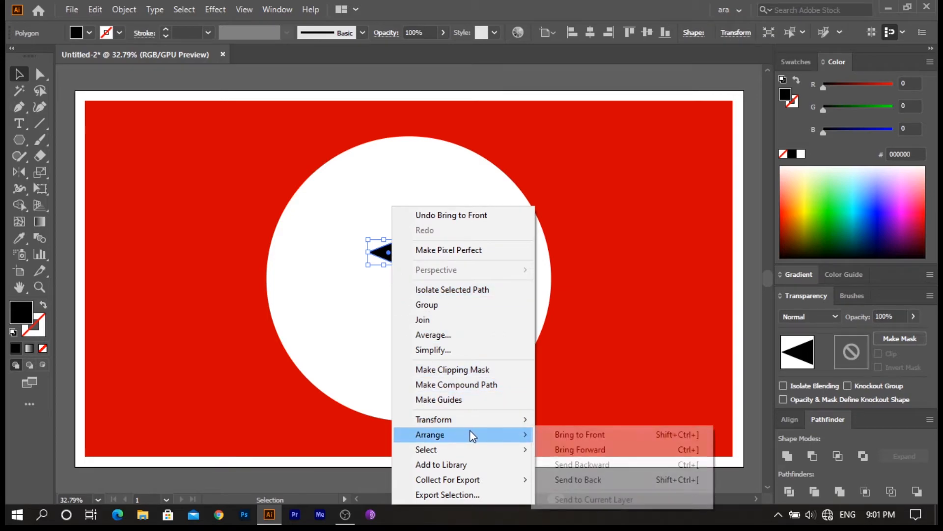
click(589, 442)
click(453, 366)
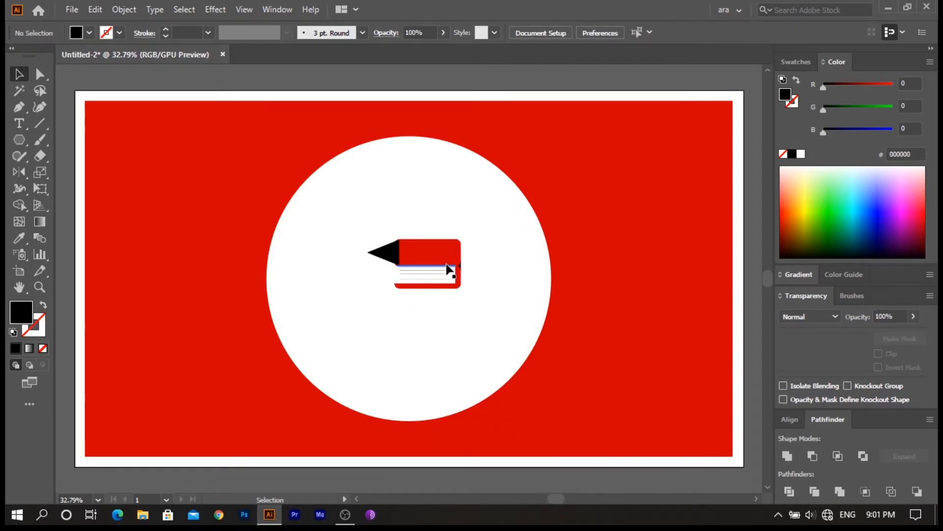
Recolour the small black piece on the book's right edge with the background red using the Eyedropper
click(448, 271)
click(448, 310)
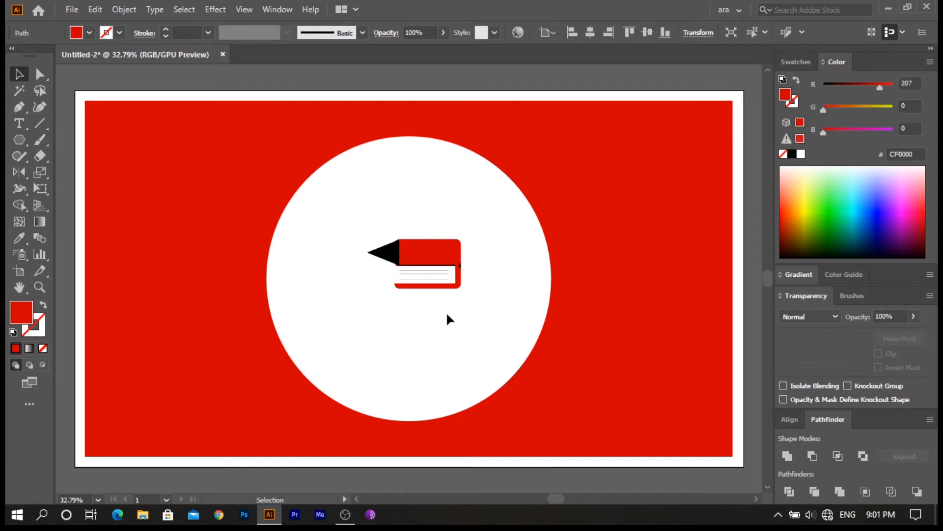
click(460, 266)
key(ctrl+shift+a)
click(461, 269)
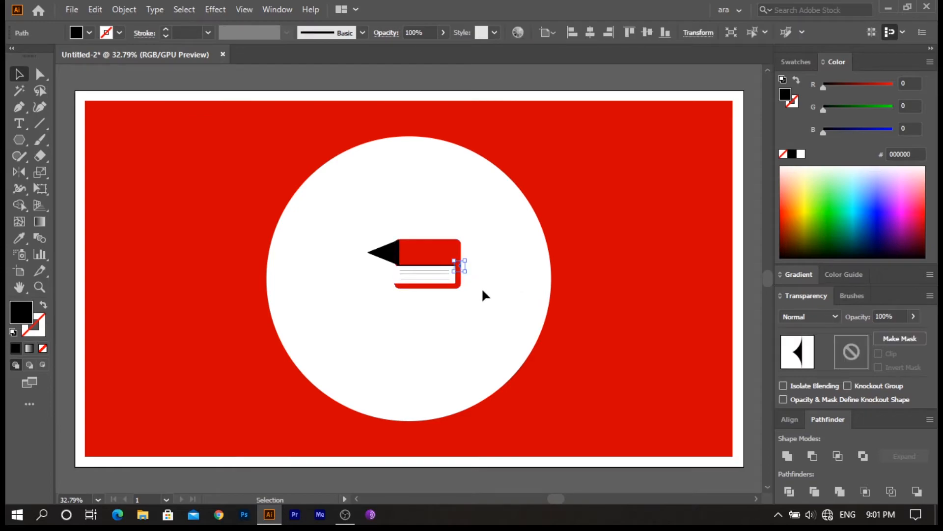
key(i)
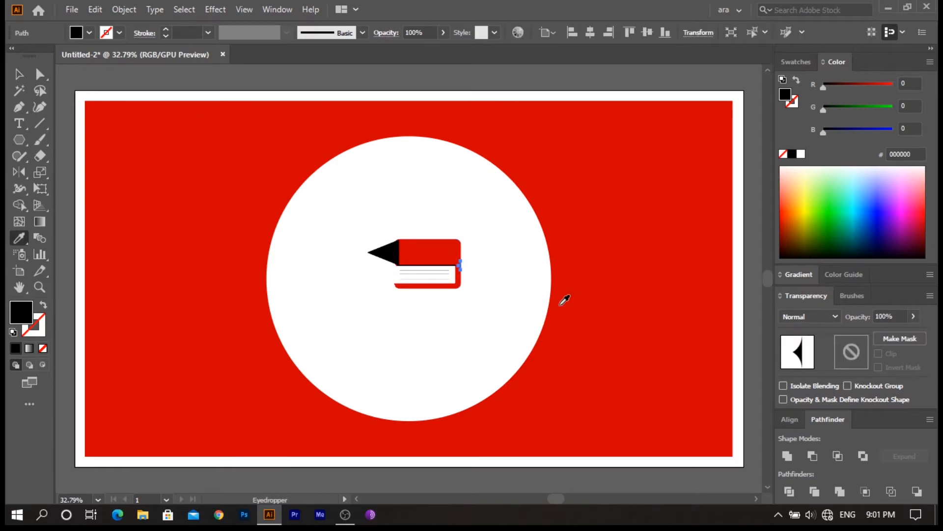
click(561, 304)
key(v)
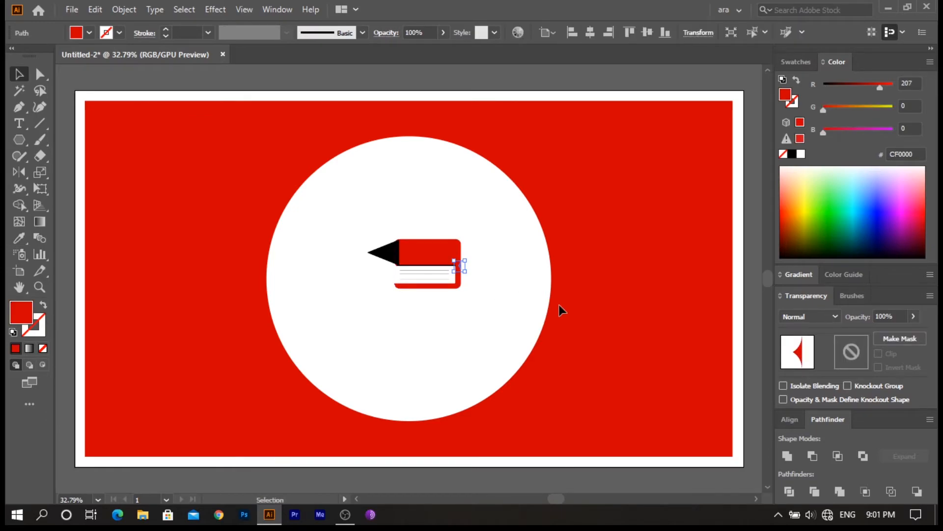
click(471, 362)
Draw a small red rectangle covering the pointed tip of the black triangle
key(m)
drag(361, 241, 378, 270)
key(v)
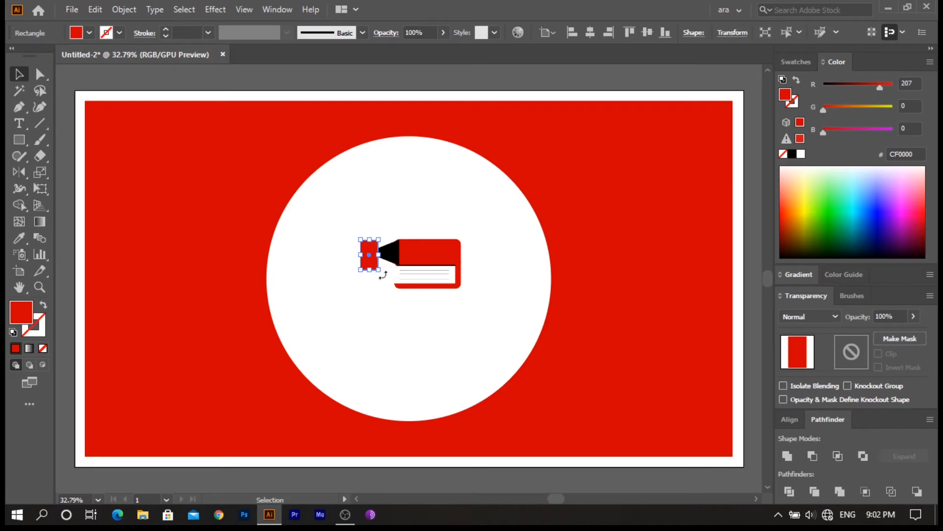
Split off the triangle's tip in red with the Shape Builder tool and delete the leftover rectangle around it
shift+click(390, 252)
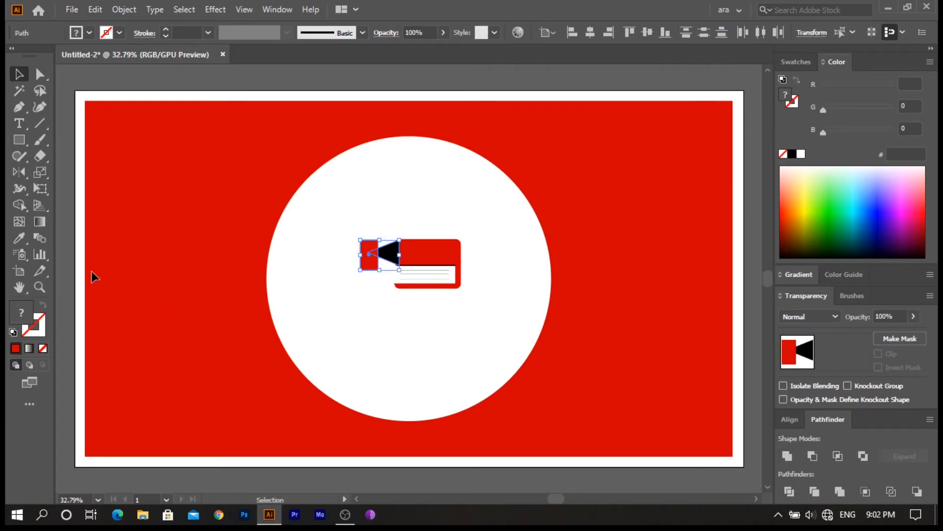
click(28, 202)
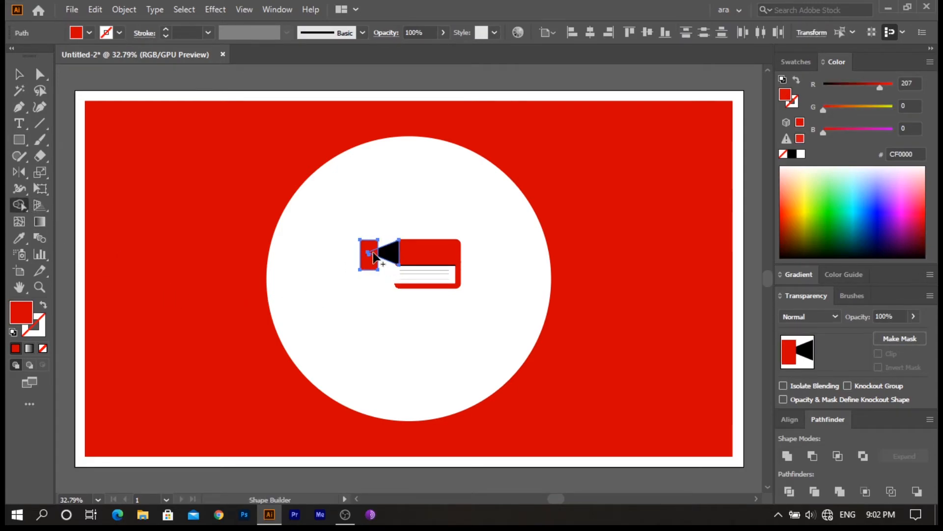
key(v)
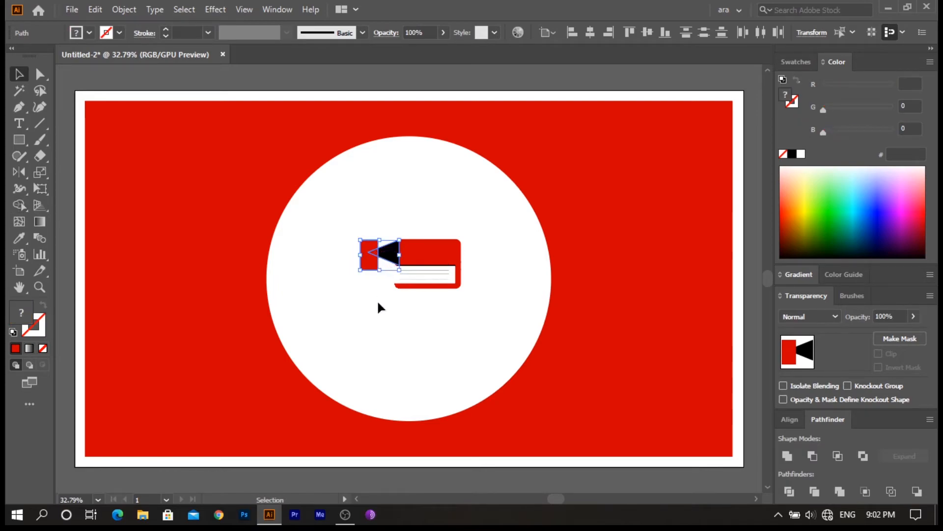
click(378, 307)
click(365, 268)
key(Delete)
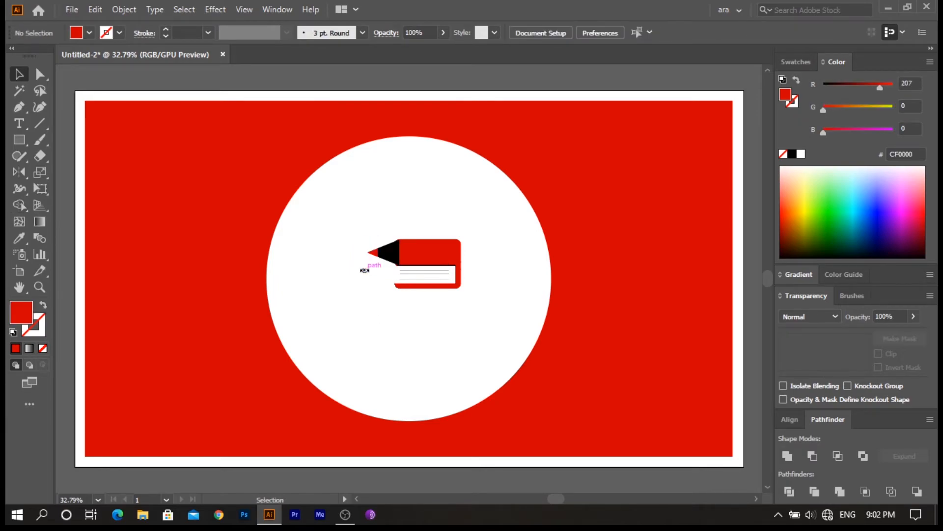
Fill the remaining black part of the triangle with pale yellow, RGB 255, 255, 193
click(391, 260)
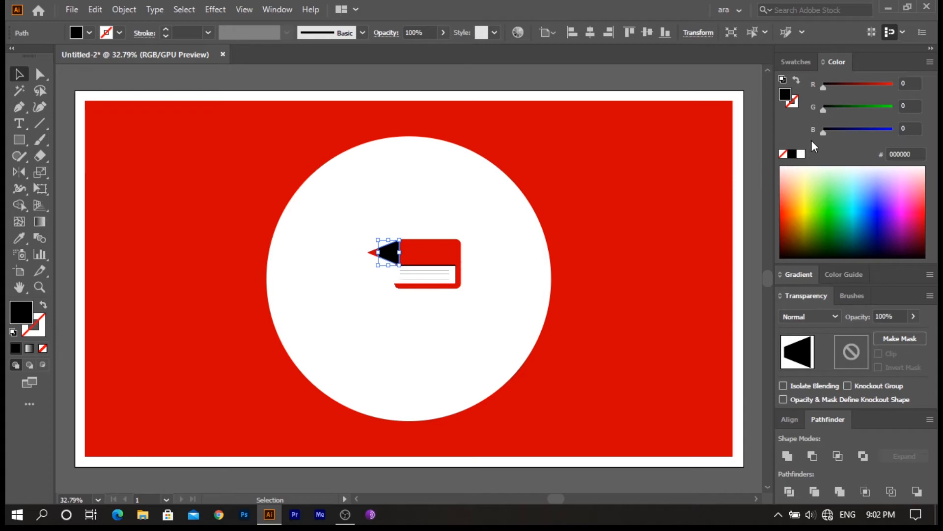
drag(824, 133, 907, 99)
click(889, 84)
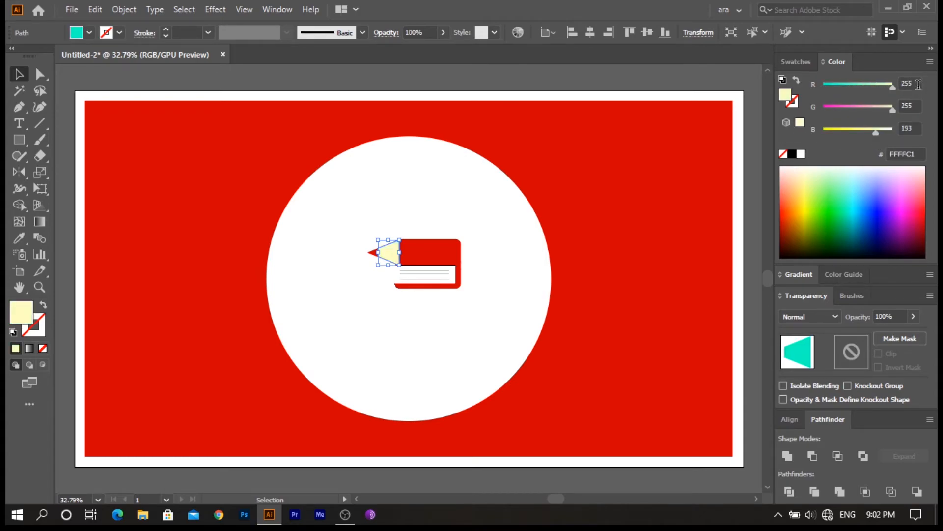
Change the pencil wood's fill to a warmer cream, RGB 255, 238, 191
click(878, 130)
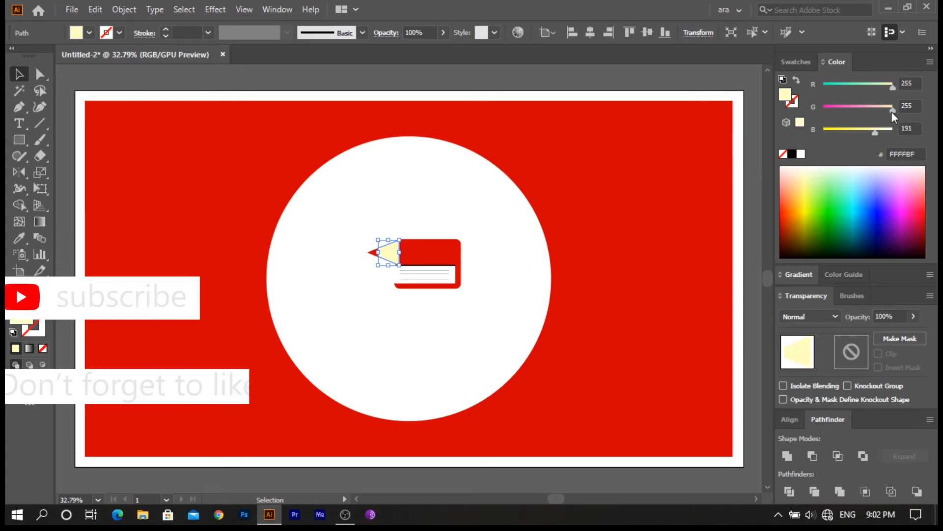
click(889, 111)
click(639, 294)
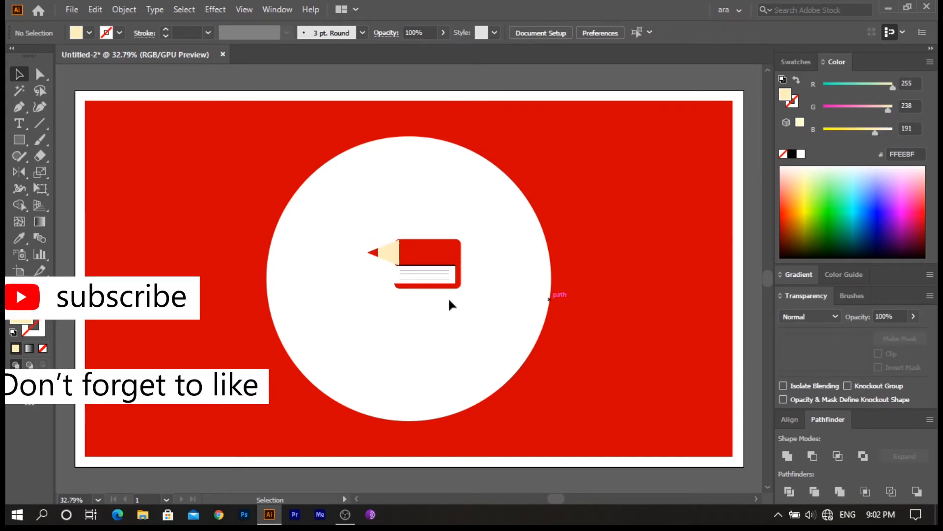
Recolour the pencil's red pointed tip to black, RGB 0, 0, 0
click(372, 253)
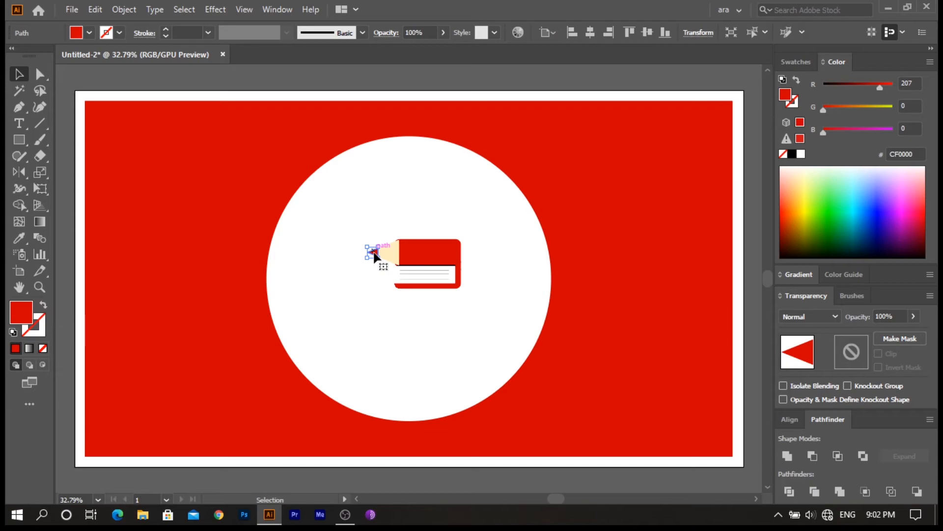
drag(883, 90, 812, 86)
click(659, 215)
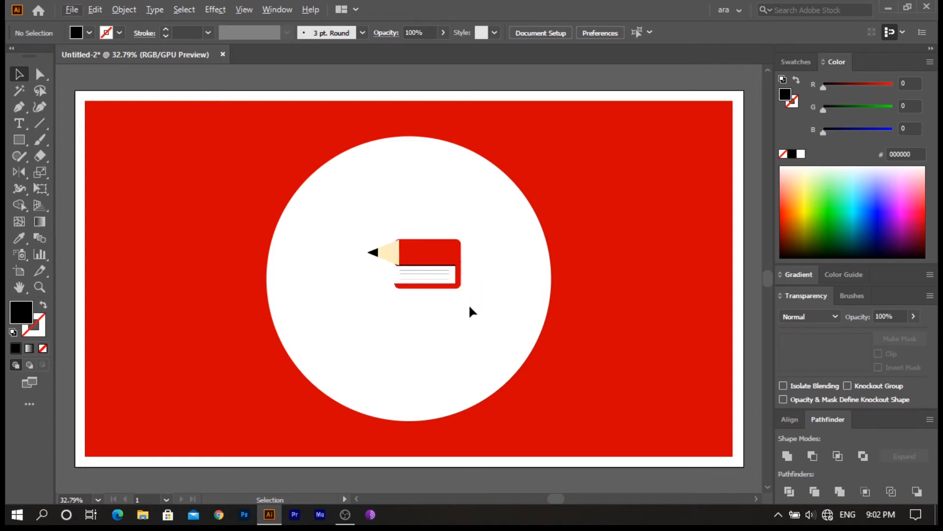
Duplicate the whole book without the pencil tip below the original and widen the copy slightly to the right
drag(487, 310, 425, 219)
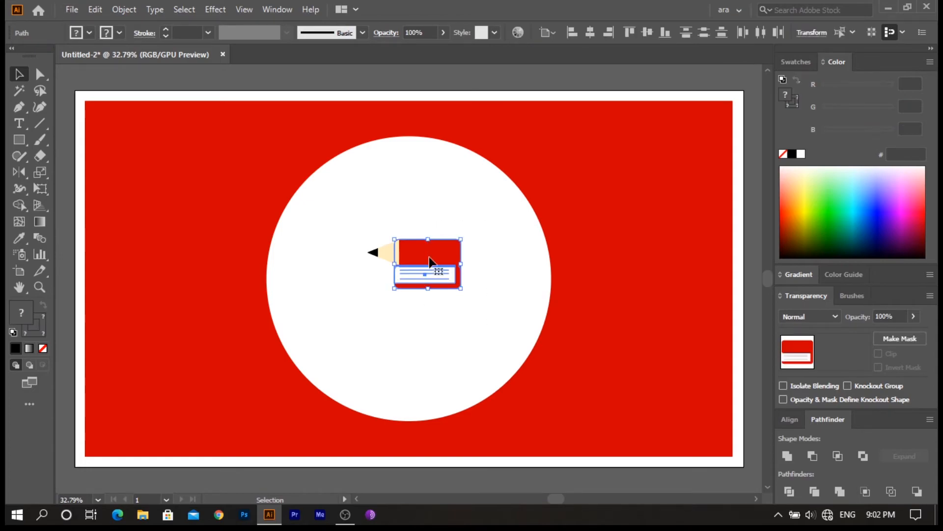
drag(432, 265, 468, 289)
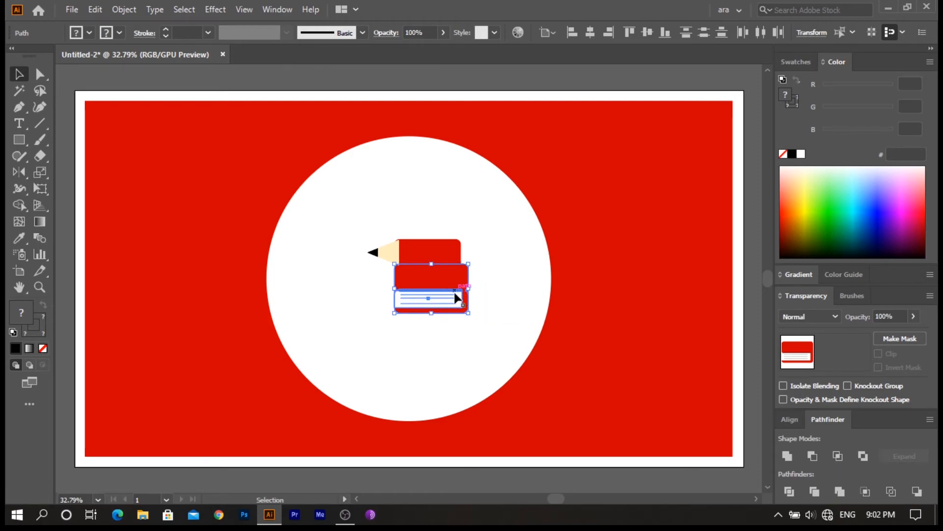
Nudge the copied book vertically until it sits under the original, its upper edge overlapping the original's bottom cover
key(shift+Down)
key(shift+Down)
key(shift+Down)
key(shift+Down)
key(shift+Down)
key(shift+Down)
key(shift+Down)
key(shift+Down)
key(shift+Down)
key(shift+Down)
key(shift+Down)
key(shift+Down)
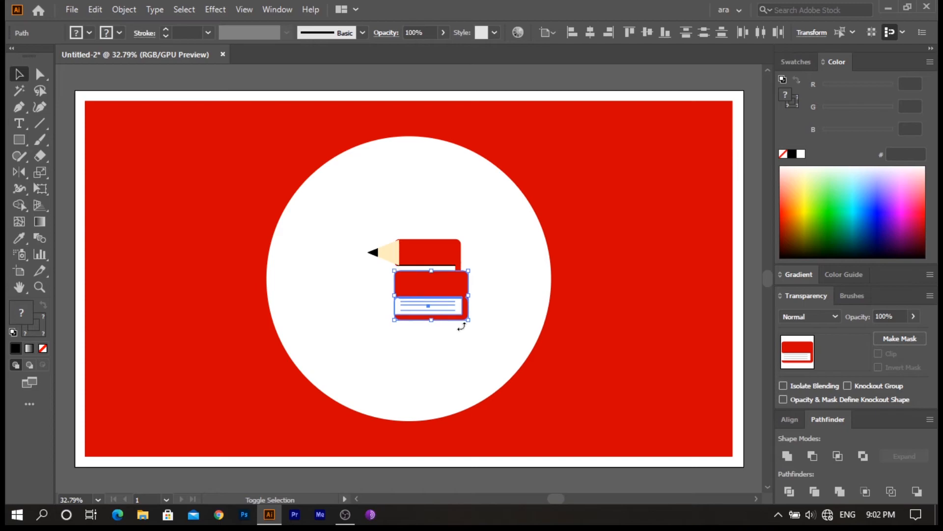
key(shift+Down)
key(shift+Down)
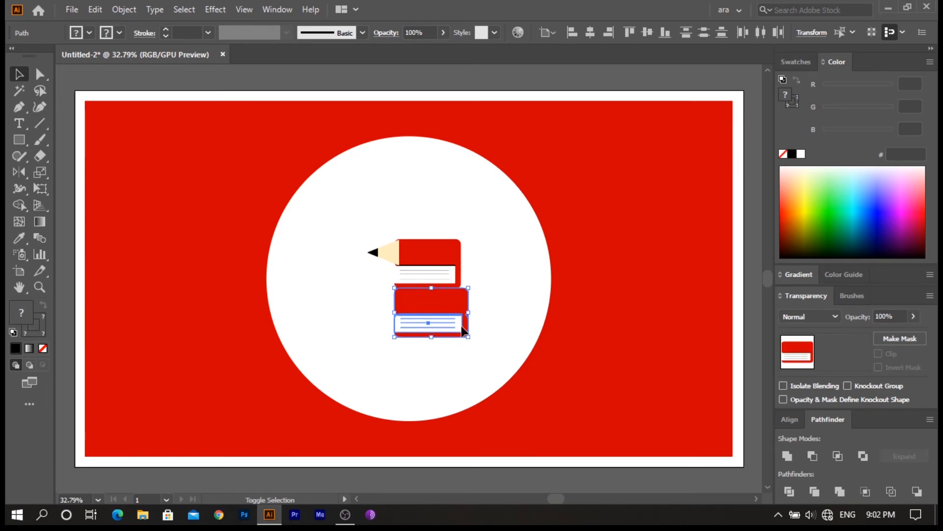
key(shift+Up)
key(shift+Up)
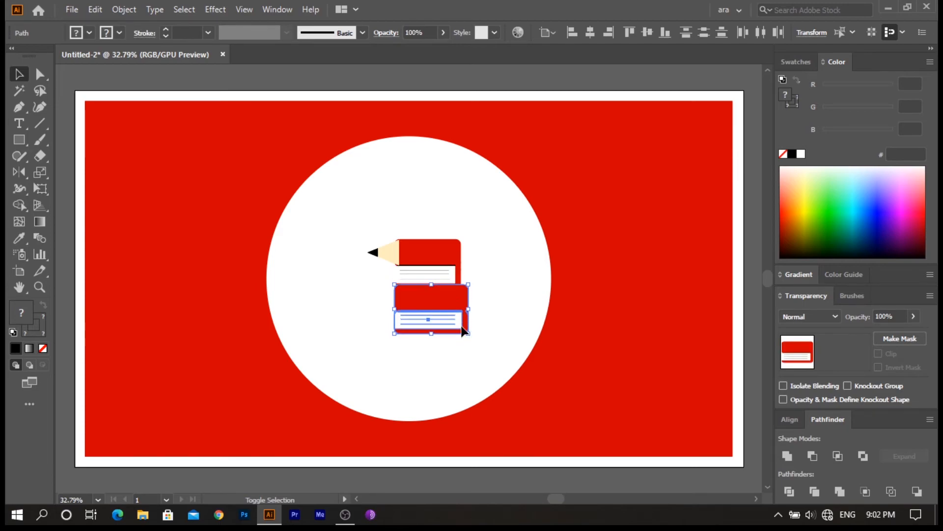
key(shift+Up)
key(shift+Up)
key(shift+Up)
key(shift+Up)
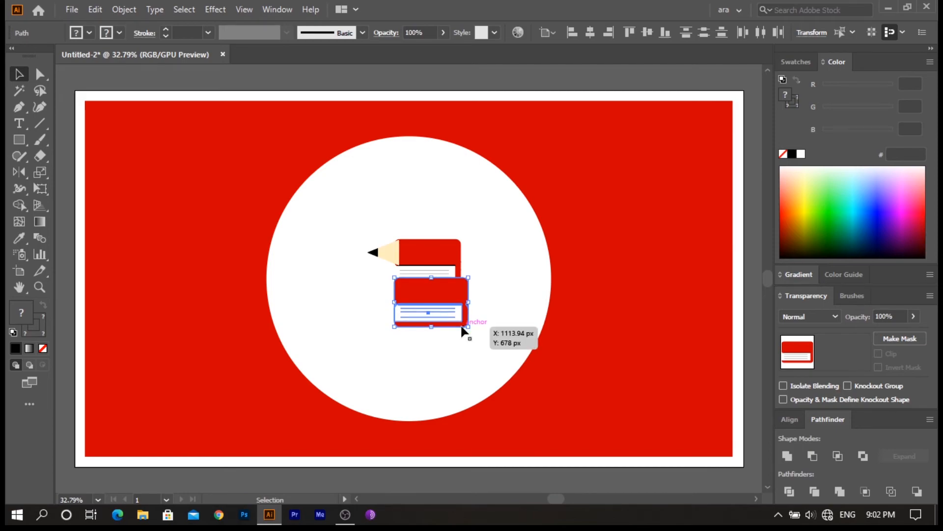
Send the copied book to the back of the stacking order
right_click(462, 330)
mouse_move(565, 258)
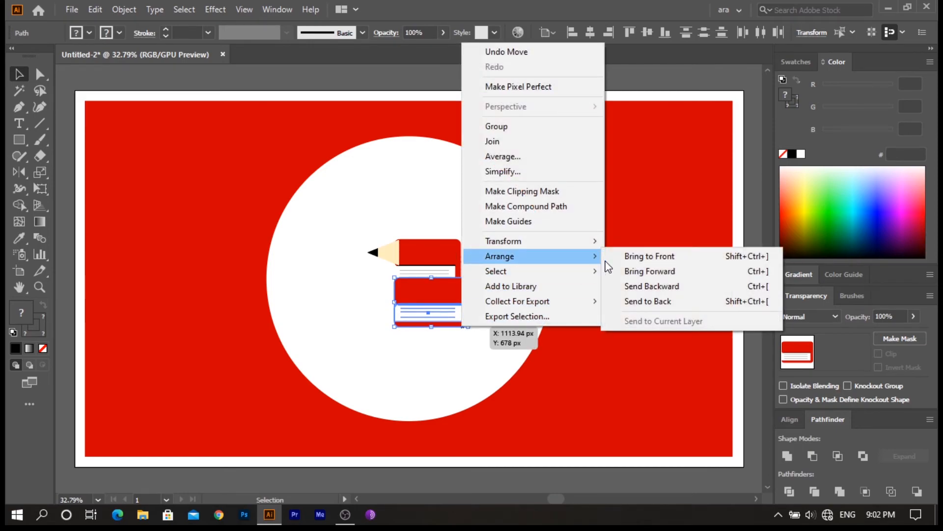
click(636, 300)
click(651, 414)
Unlock all objects and send the red background and white circle to the back, behind both books
click(124, 9)
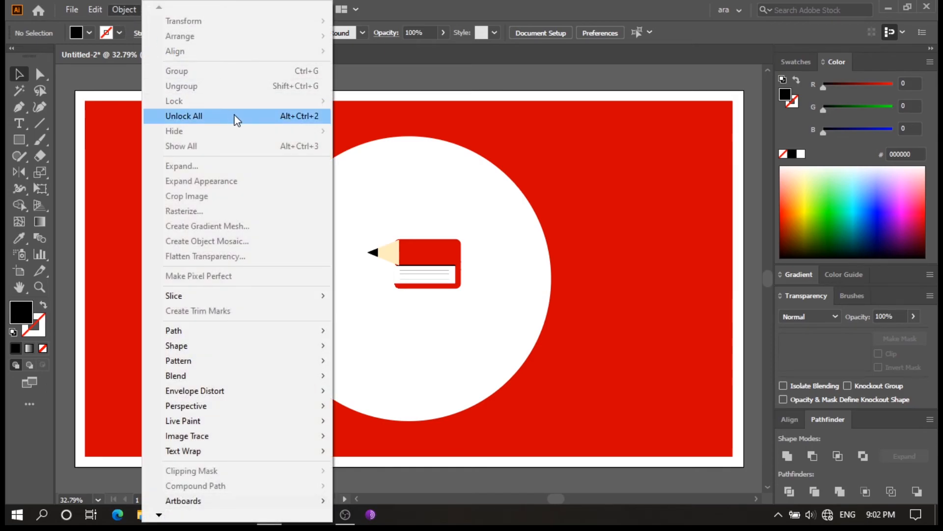
click(236, 117)
right_click(654, 370)
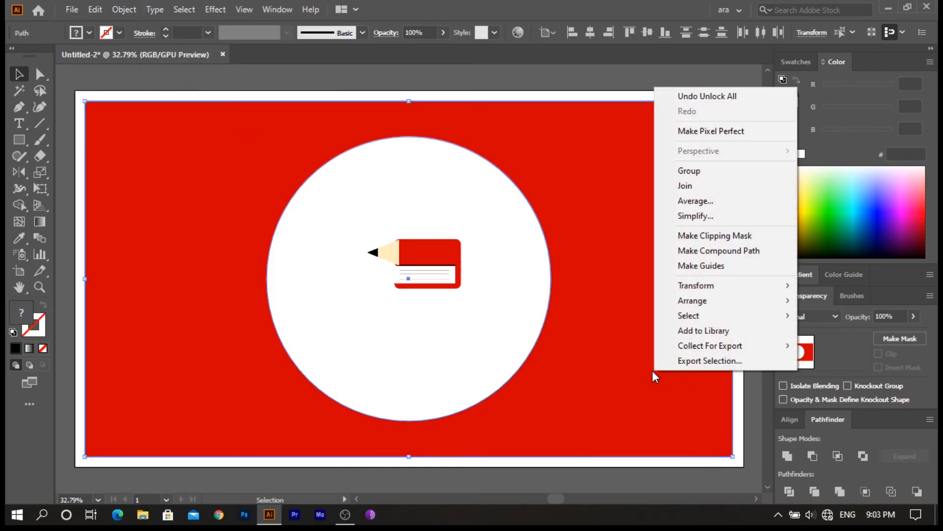
mouse_move(722, 303)
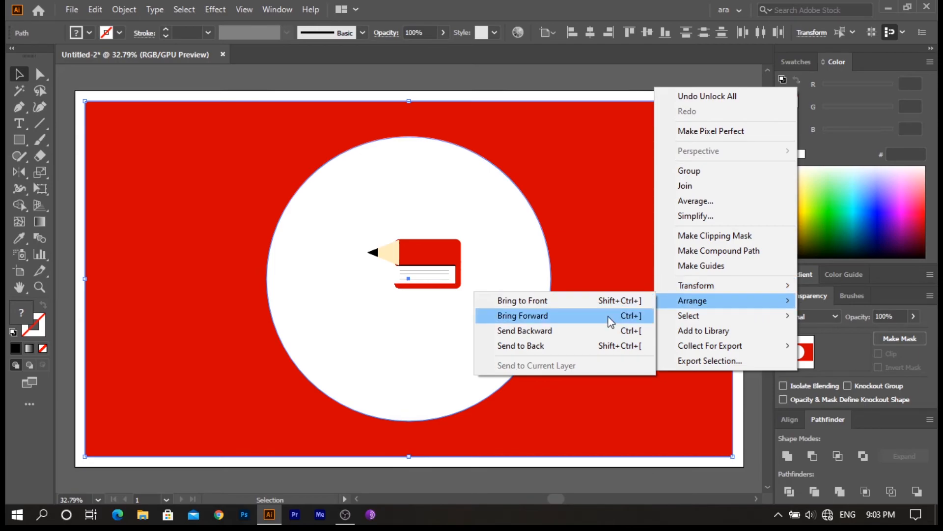
click(607, 347)
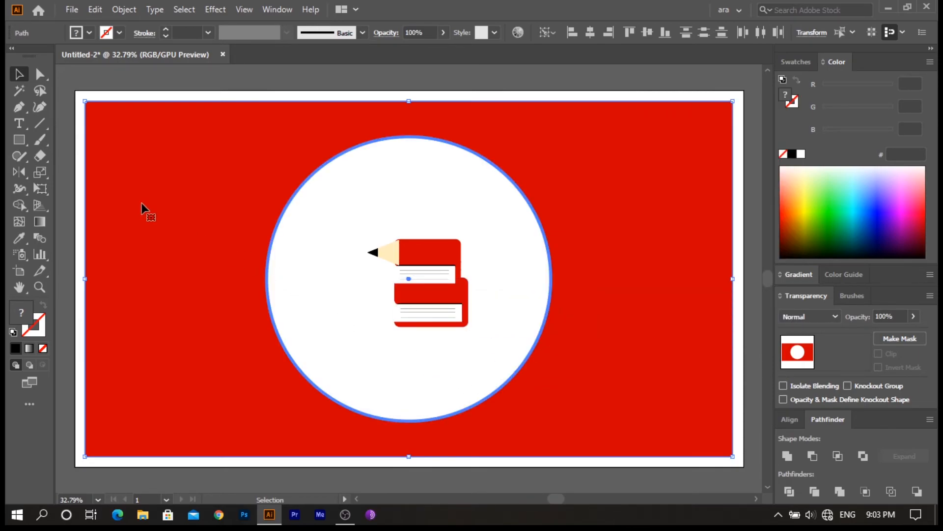
Lock the selected red background and white circle again
click(118, 9)
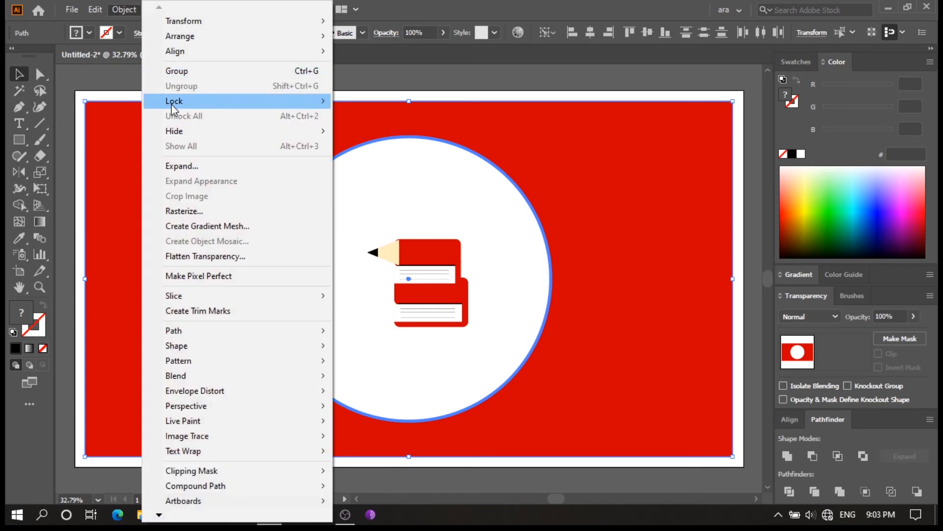
mouse_move(319, 101)
click(385, 101)
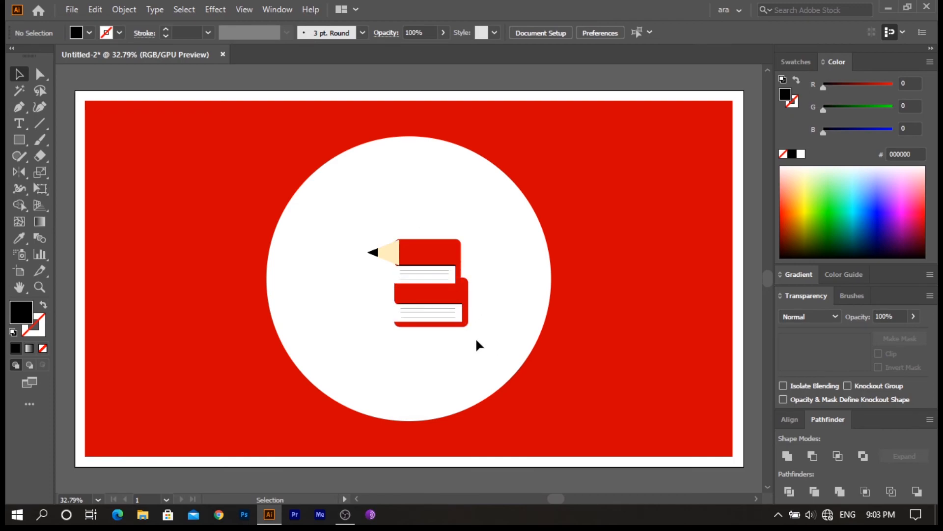
Shift the lower book right and stretch its left edge back in line with the upper book, making it wider
drag(442, 302, 444, 300)
key(shift+Right)
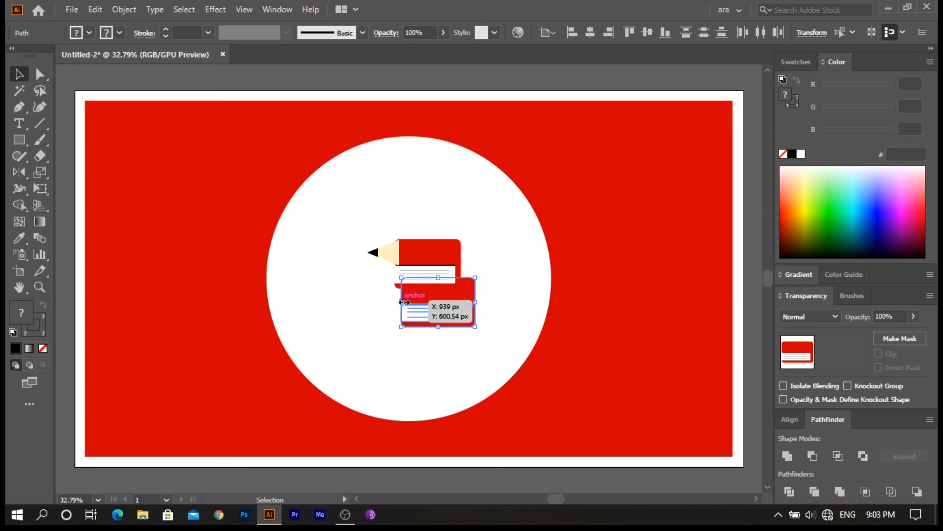
drag(402, 302, 394, 301)
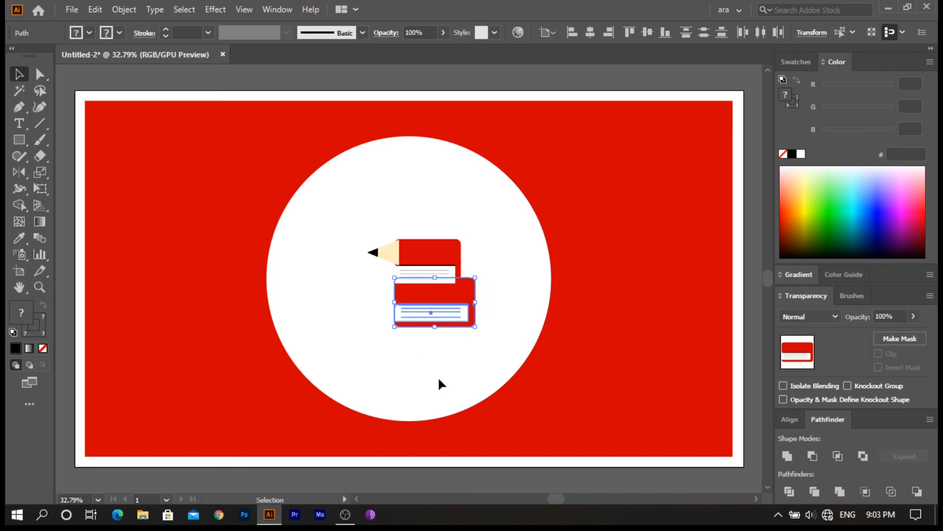
click(439, 384)
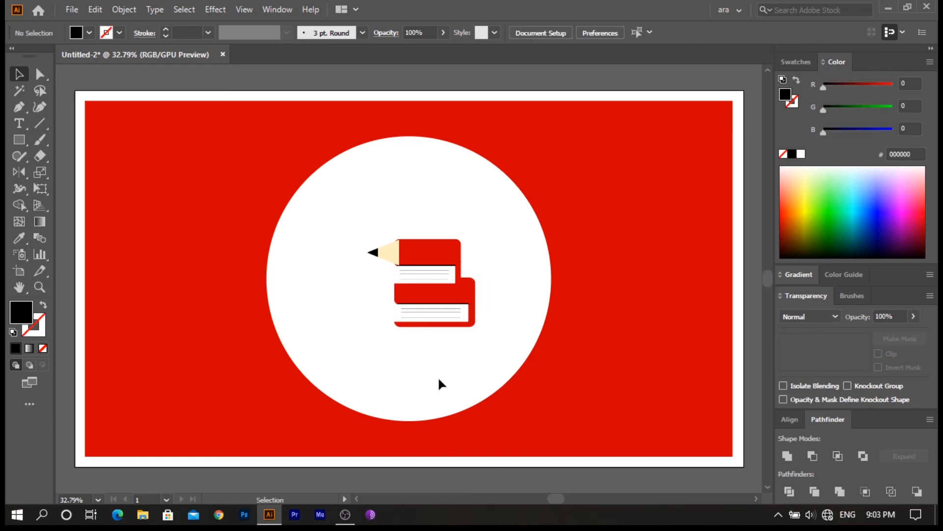
Recolour the lower book's cover to blue, RGB 0, 63, 164
click(473, 308)
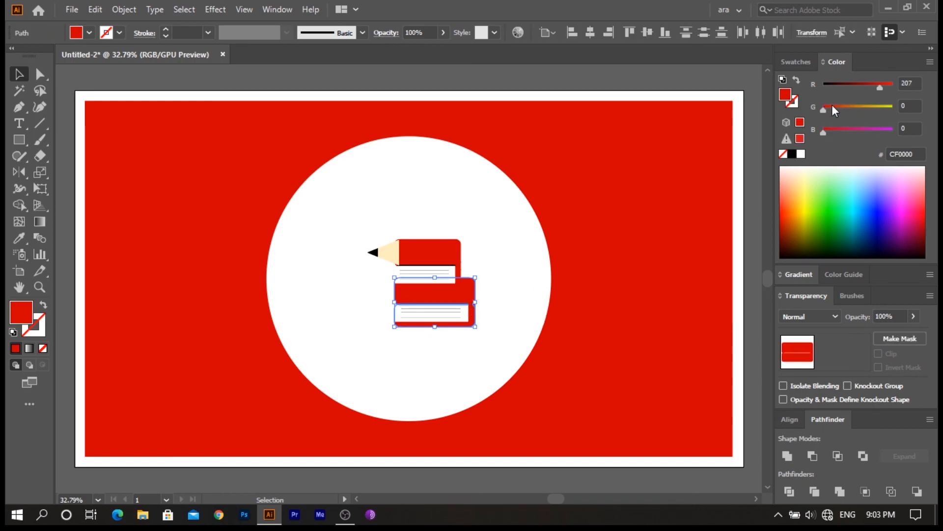
drag(854, 87, 823, 90)
drag(827, 128, 869, 131)
click(490, 258)
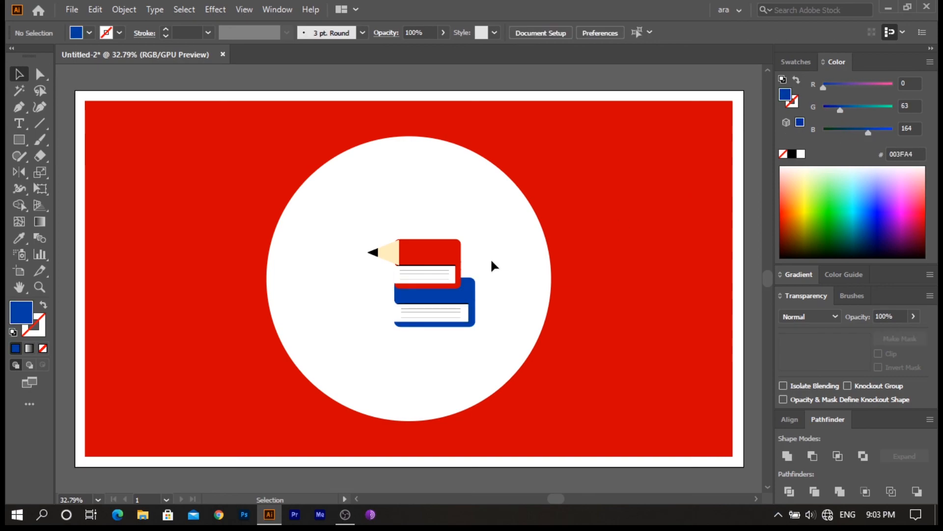